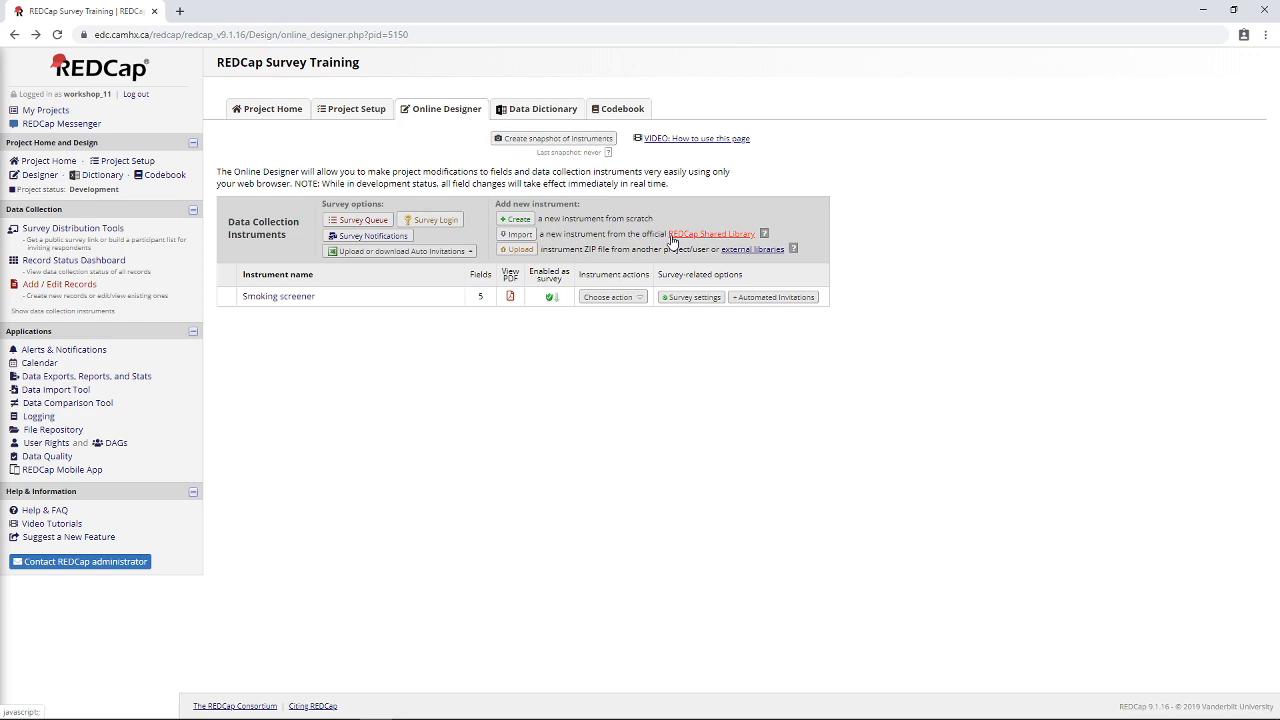
- Start importing a new instrument from the REDCap Shared Library and search the library for "phq9"
click(518, 234)
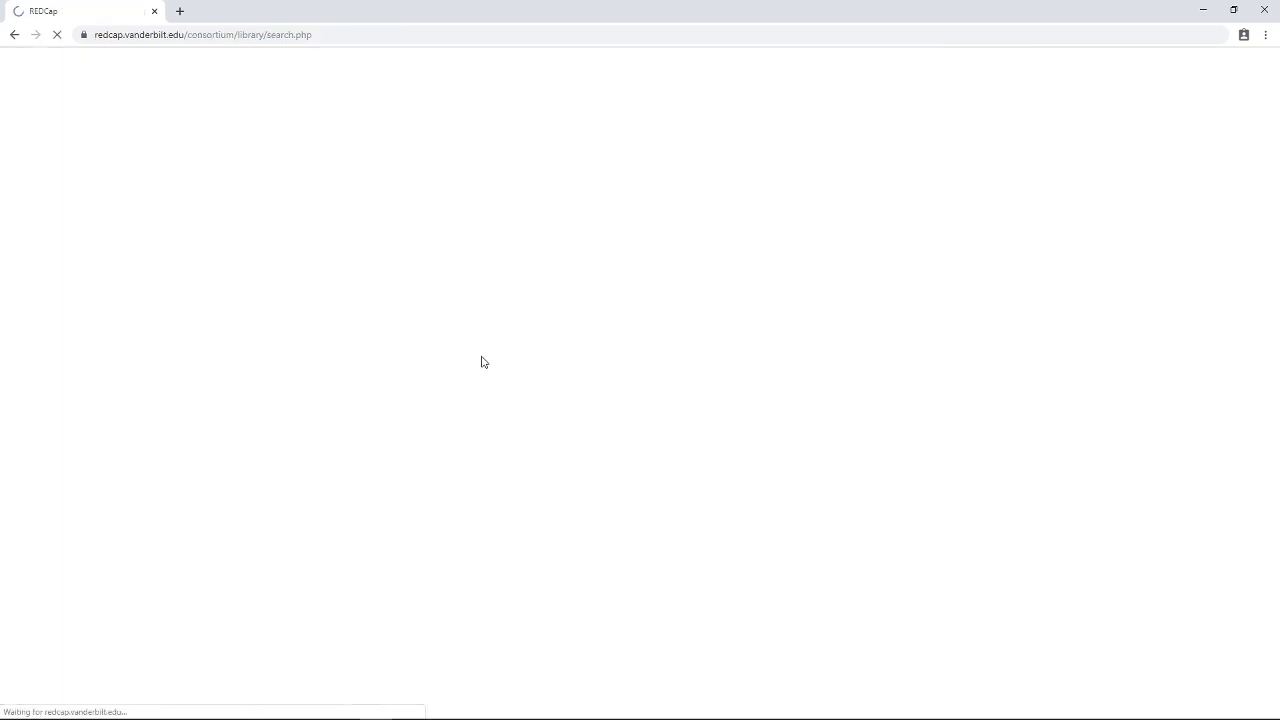
scroll(360, 346, down, 2)
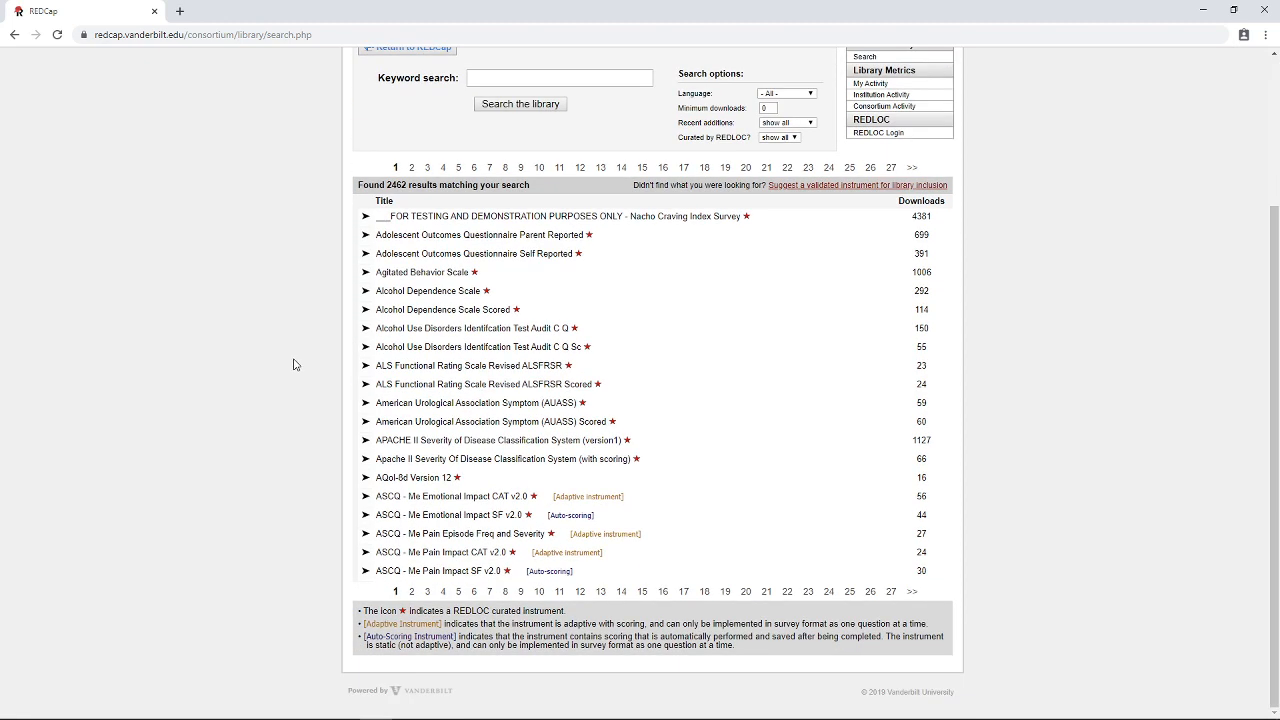
scroll(300, 342, up, 1)
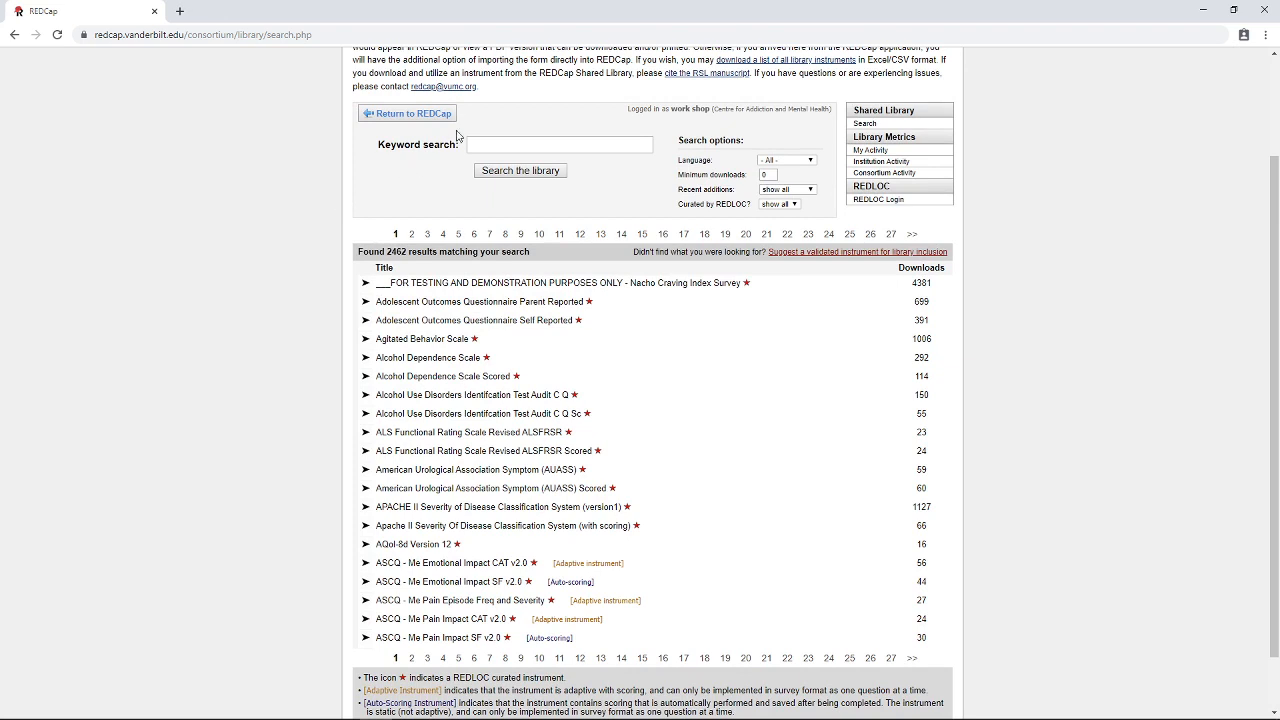
click(517, 143)
text(phq9)
key(Return)
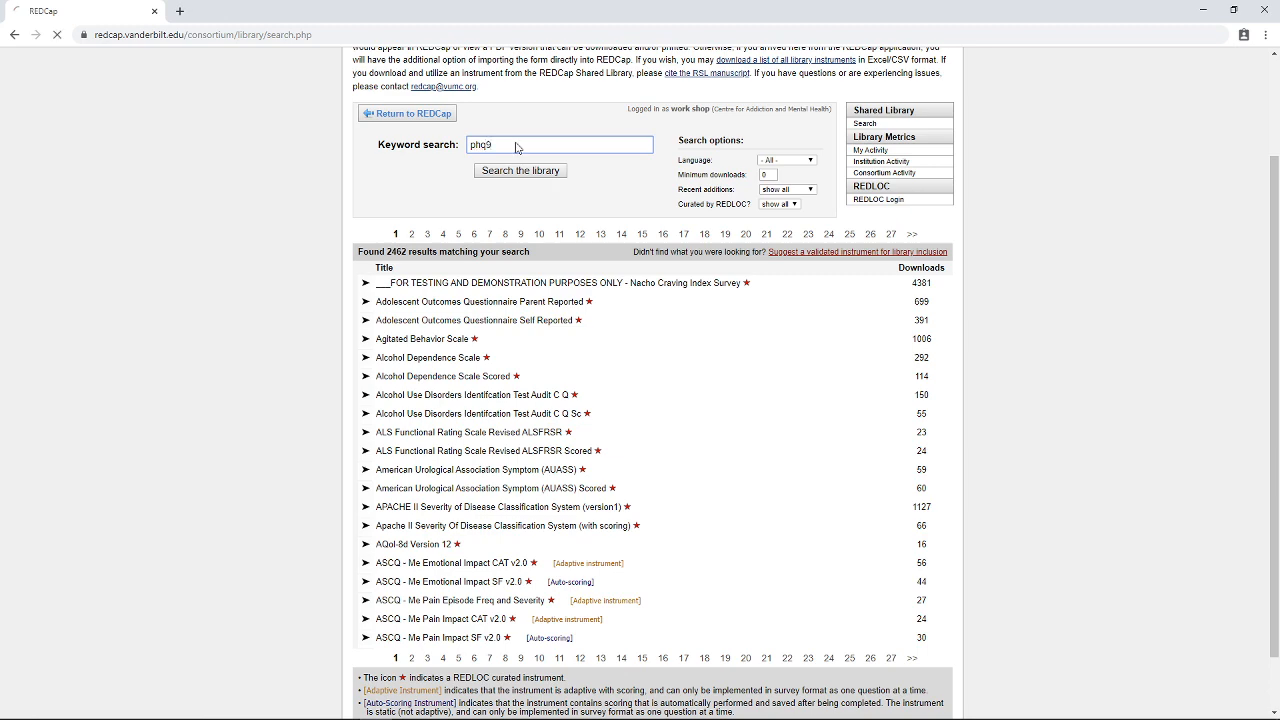
- Expand the Patient Health Questionnaire 9 entry in the search results and read its description and full terms of use
scroll(322, 418, down, 1)
scroll(322, 418, down, 1)
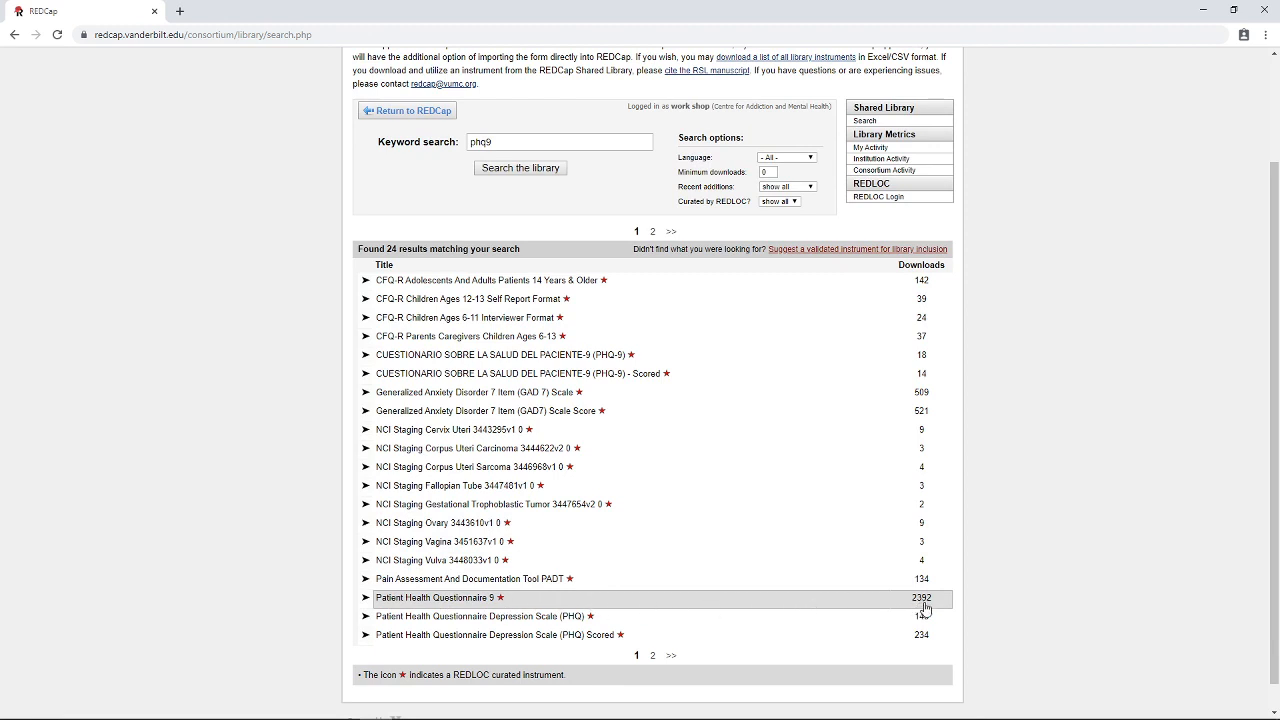
click(709, 597)
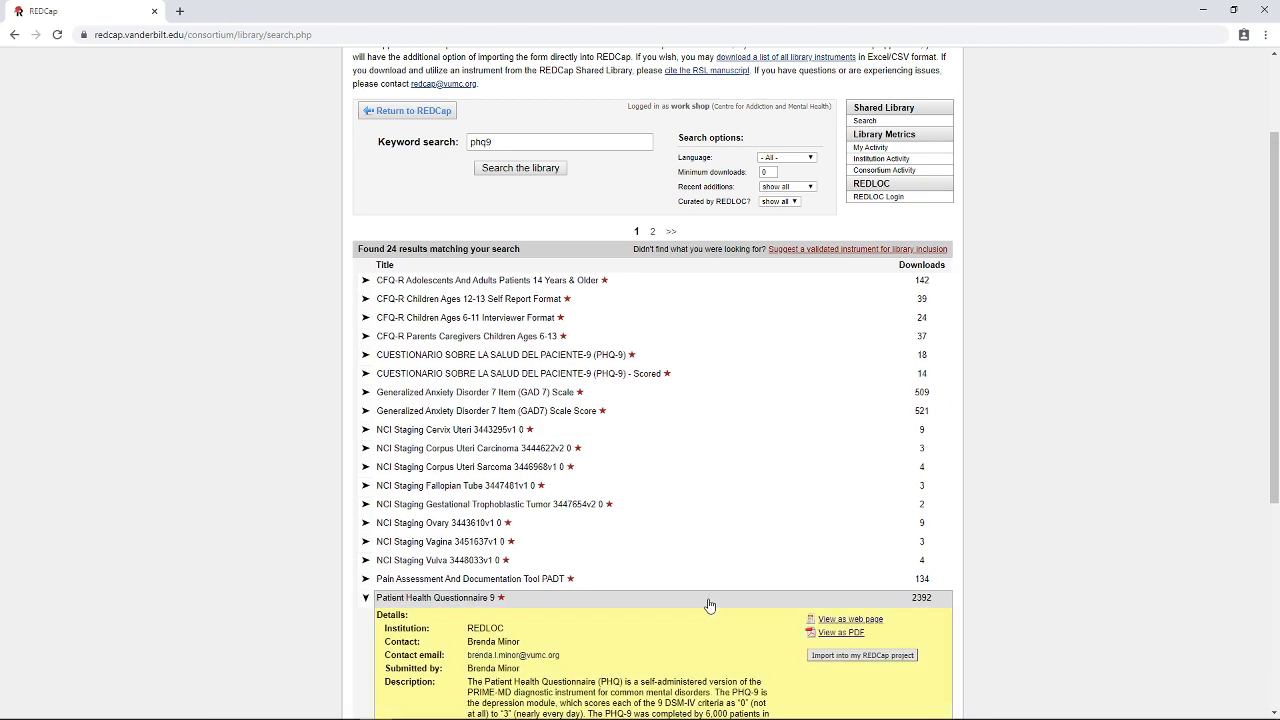
scroll(650, 500, down, 3)
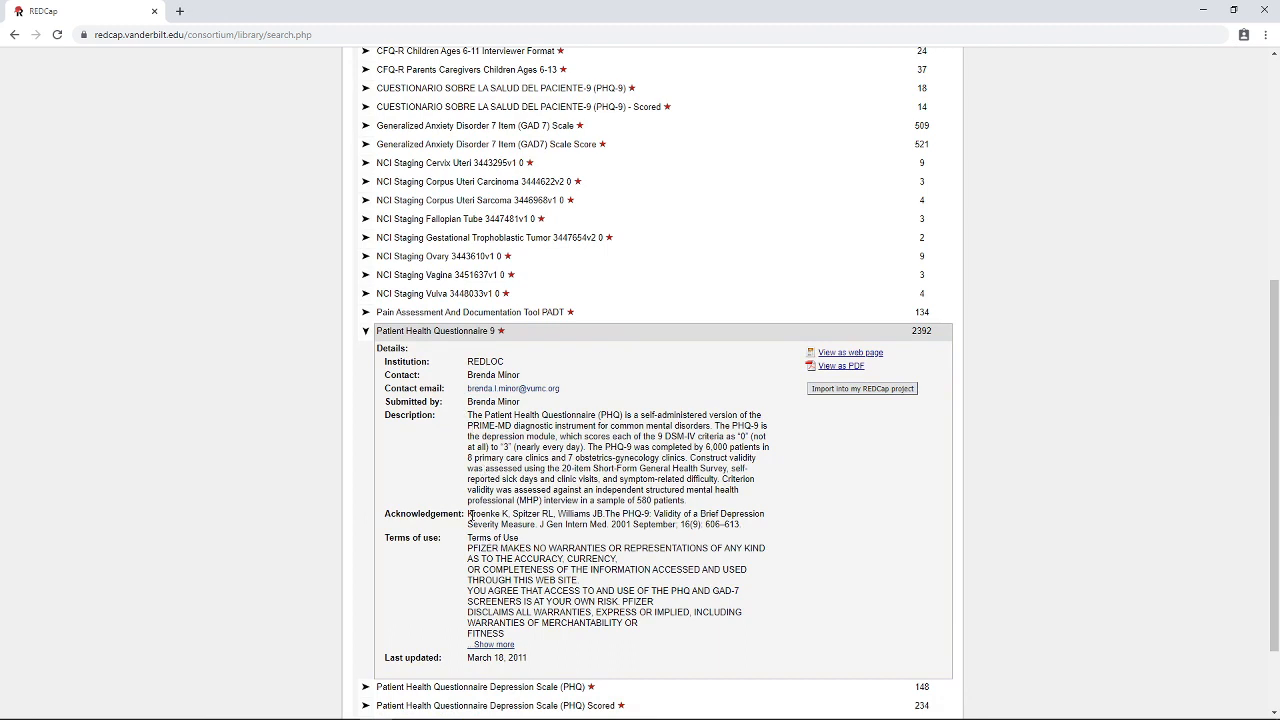
click(497, 645)
scroll(535, 453, down, 4)
scroll(535, 453, up, 3)
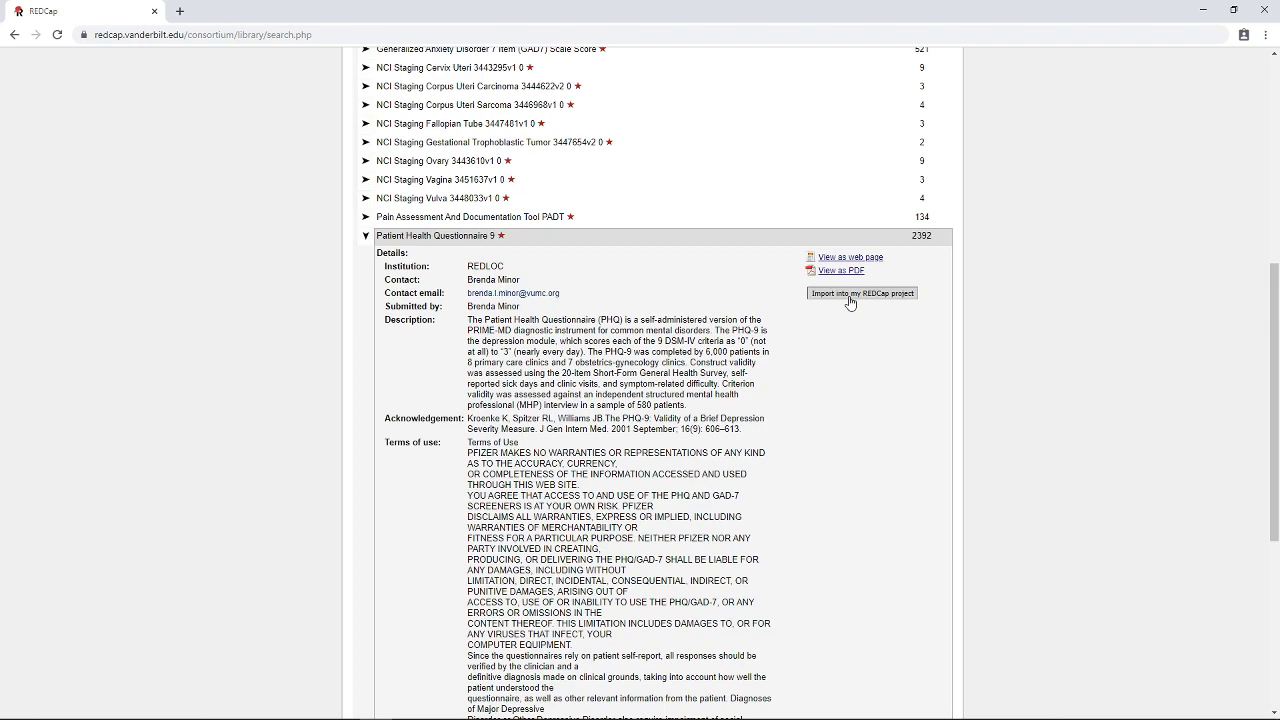
- Import the questionnaire into the project under the name Patient Health Questionnaire 9, accepting the shared content agreement, and return to the instrument list
click(849, 298)
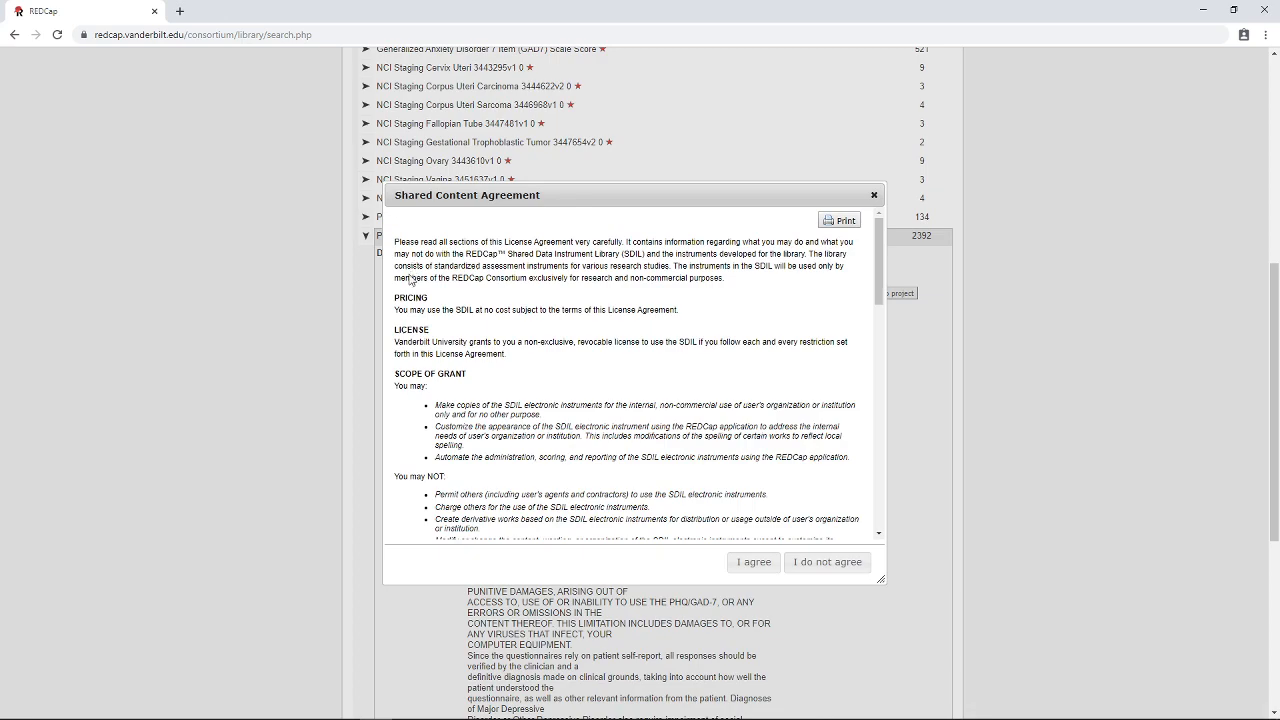
scroll(411, 276, down, 5)
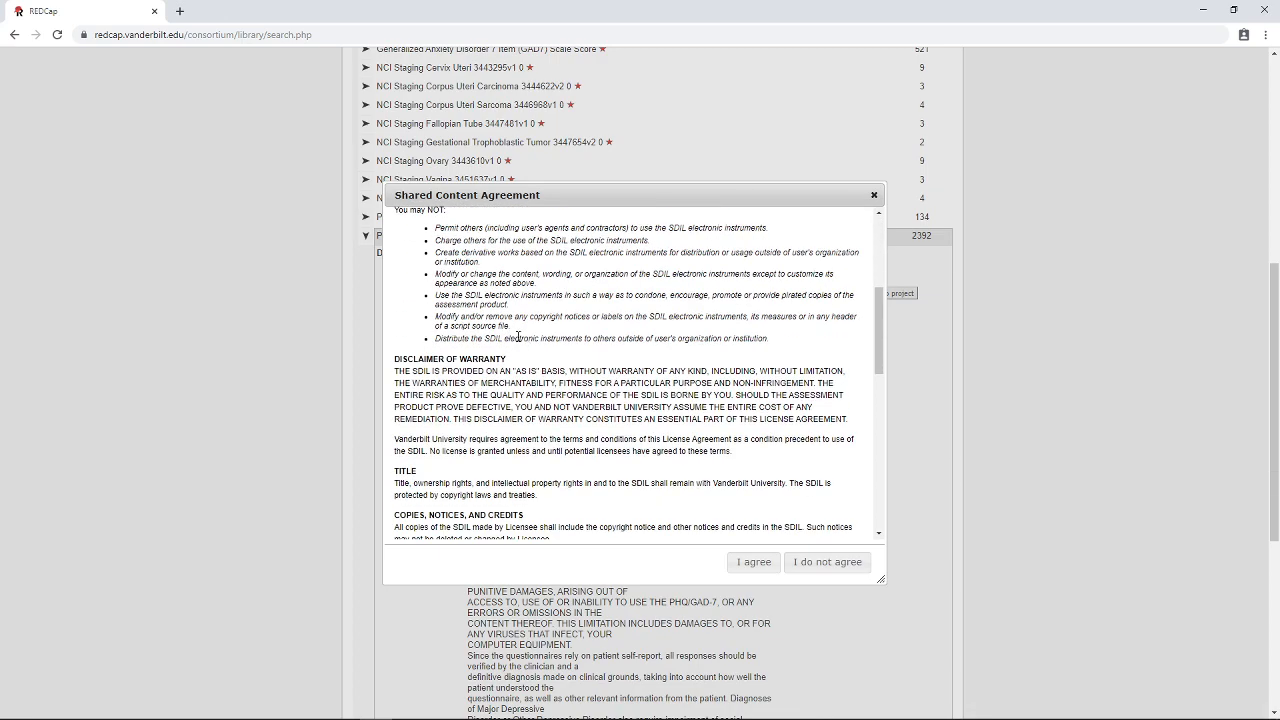
scroll(518, 337, down, 15)
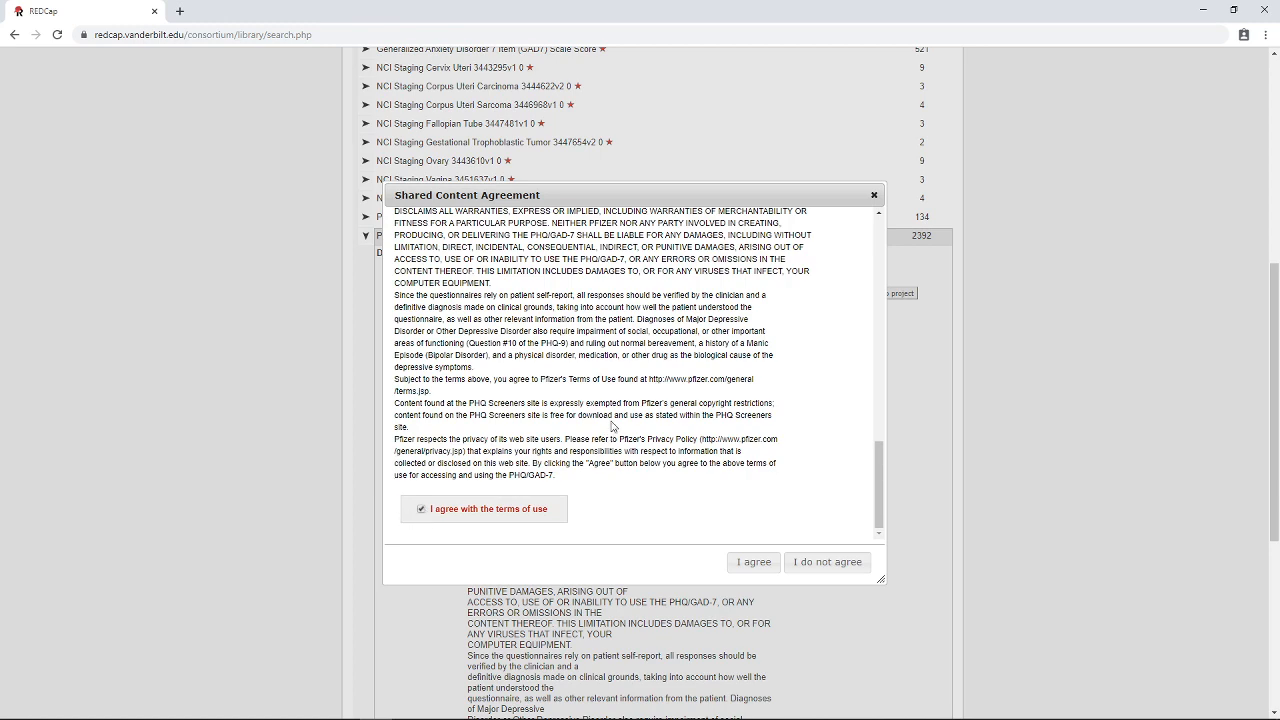
click(754, 563)
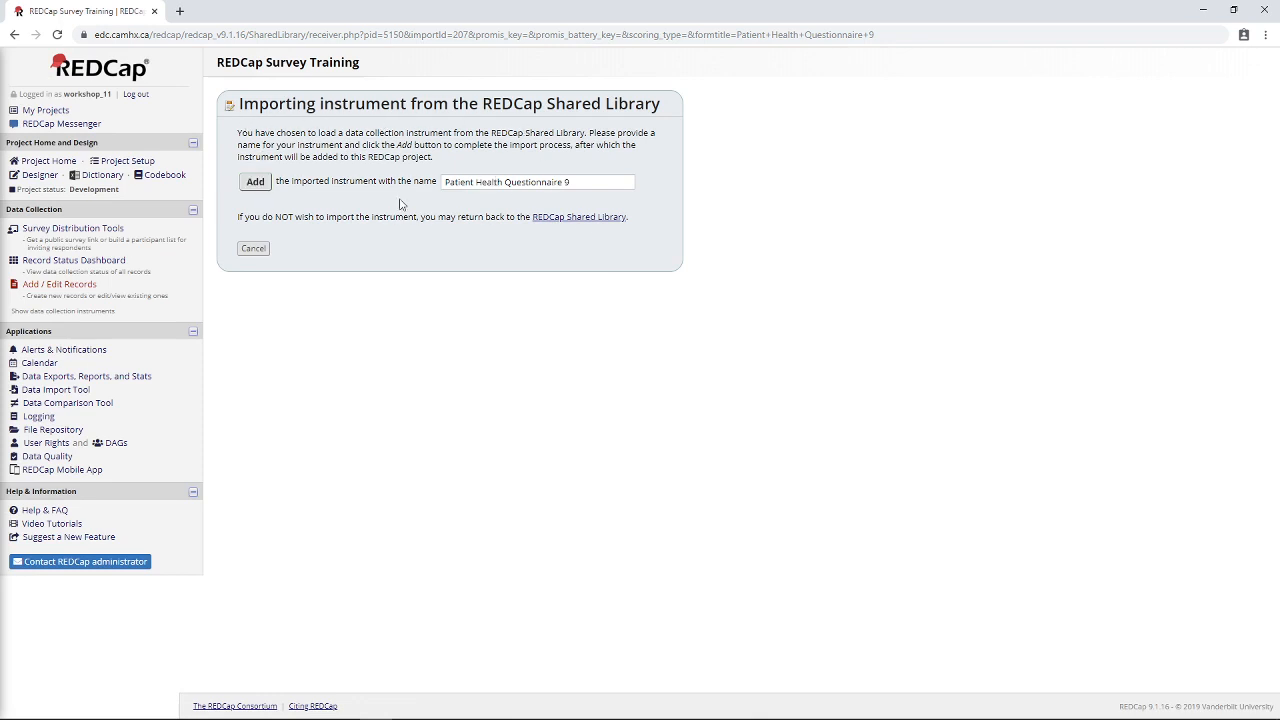
click(262, 188)
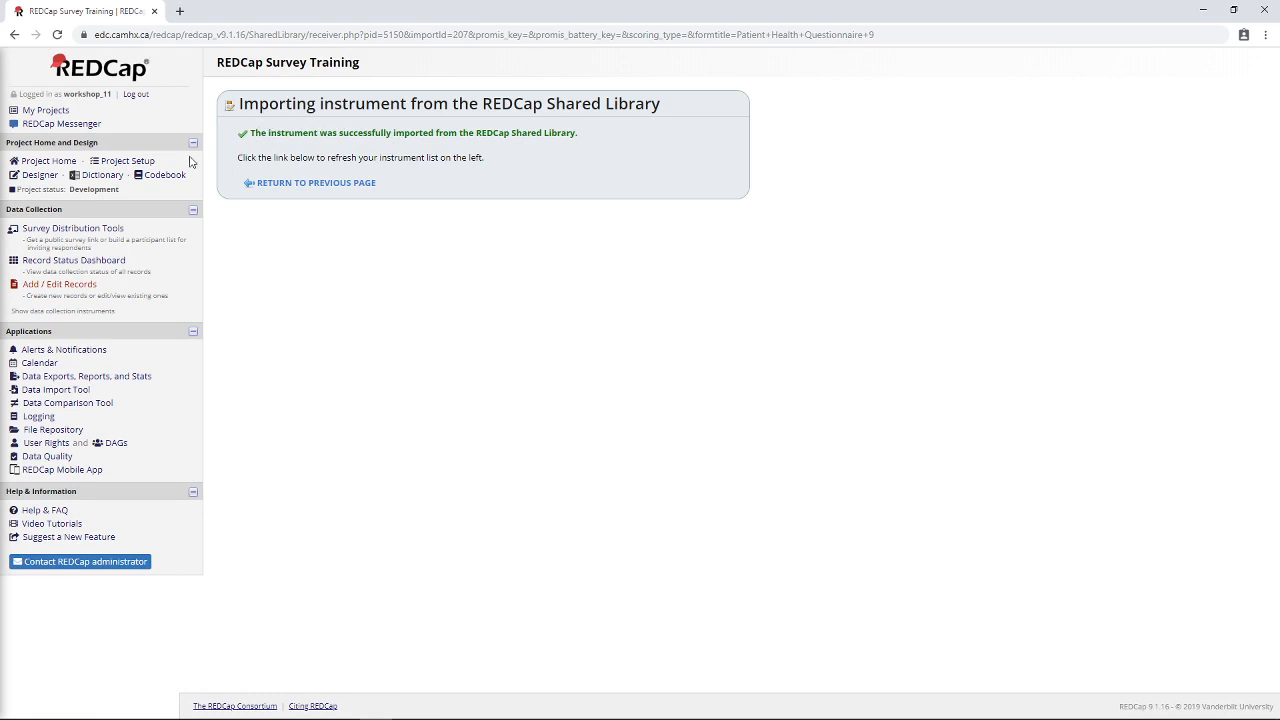
click(298, 183)
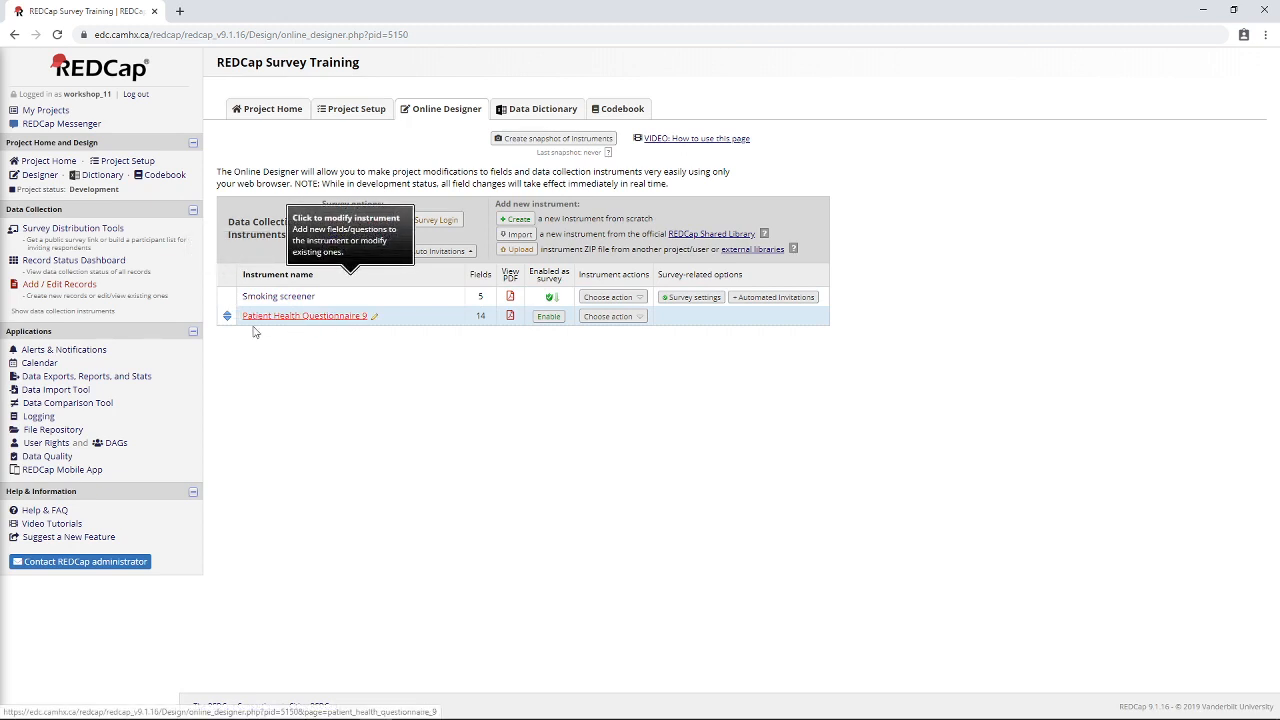
- Review the fields of the imported Patient Health Questionnaire 9 instrument and return to the list of instruments
click(324, 317)
scroll(760, 315, down, 7)
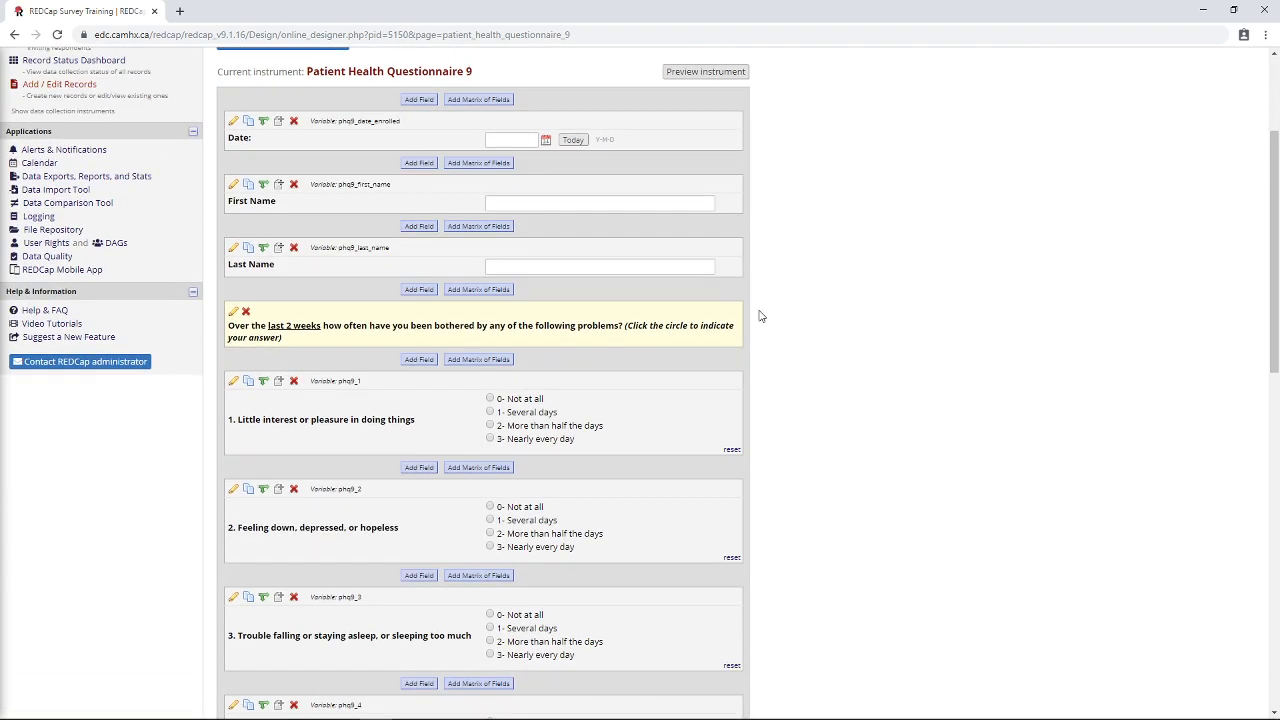
scroll(686, 323, down, 4)
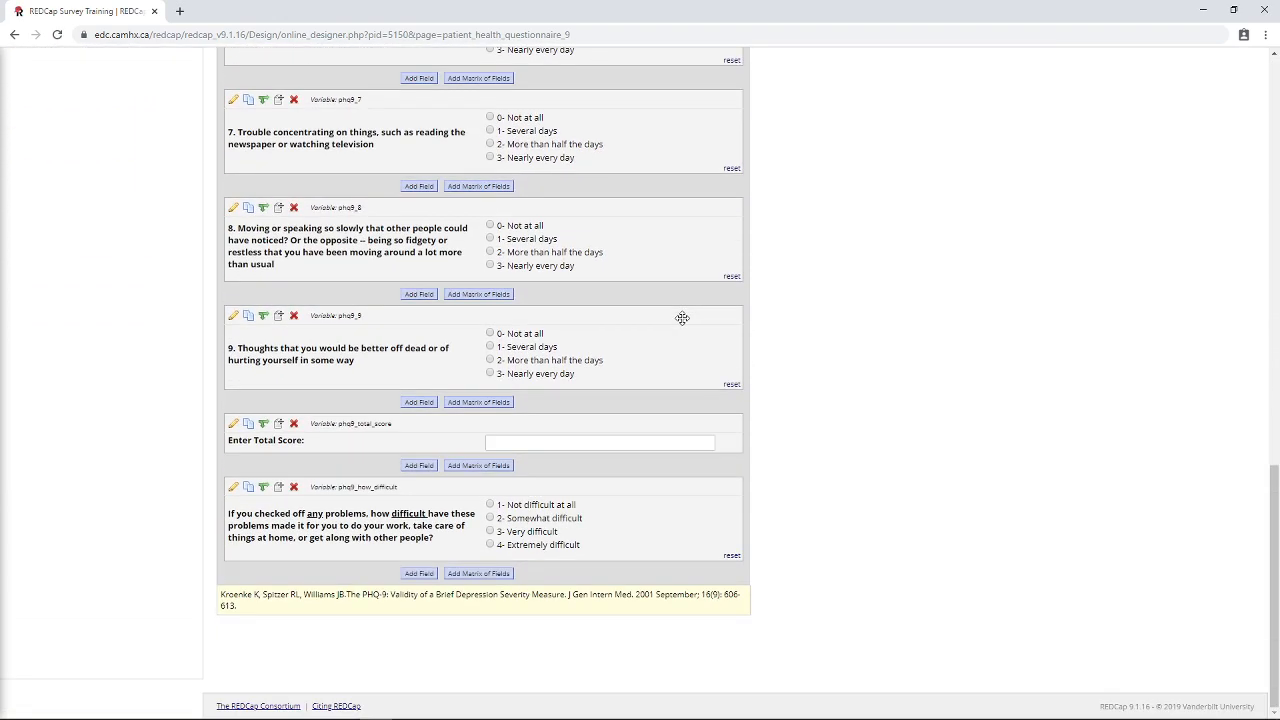
scroll(834, 574, up, 12)
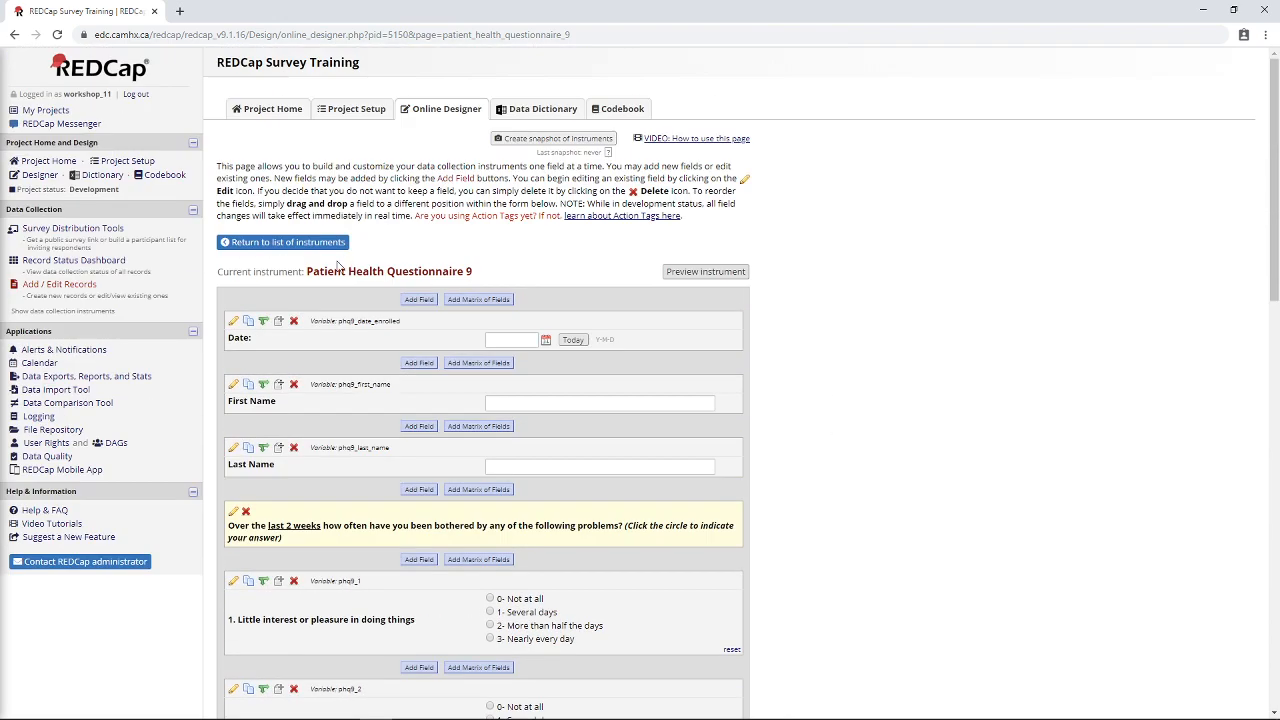
click(312, 243)
- Enable Patient Health Questionnaire 9 as a survey and save it with the default survey settings
click(548, 316)
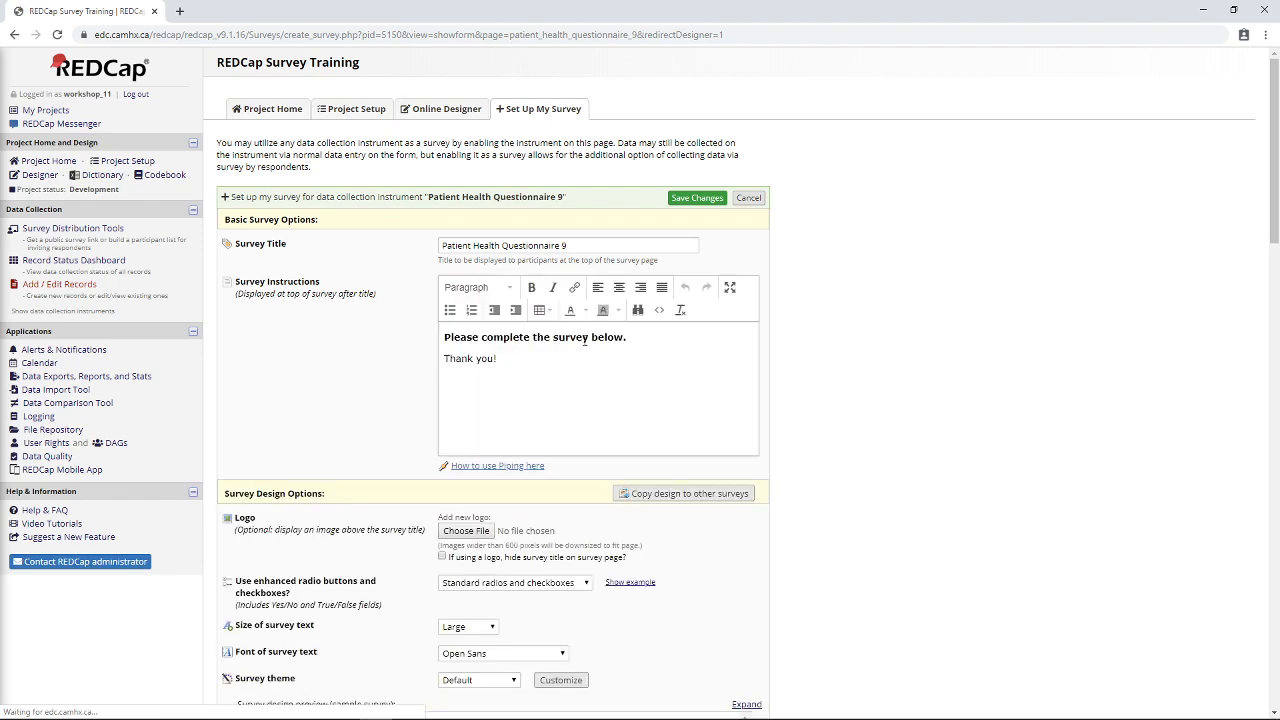
scroll(707, 309, down, 3)
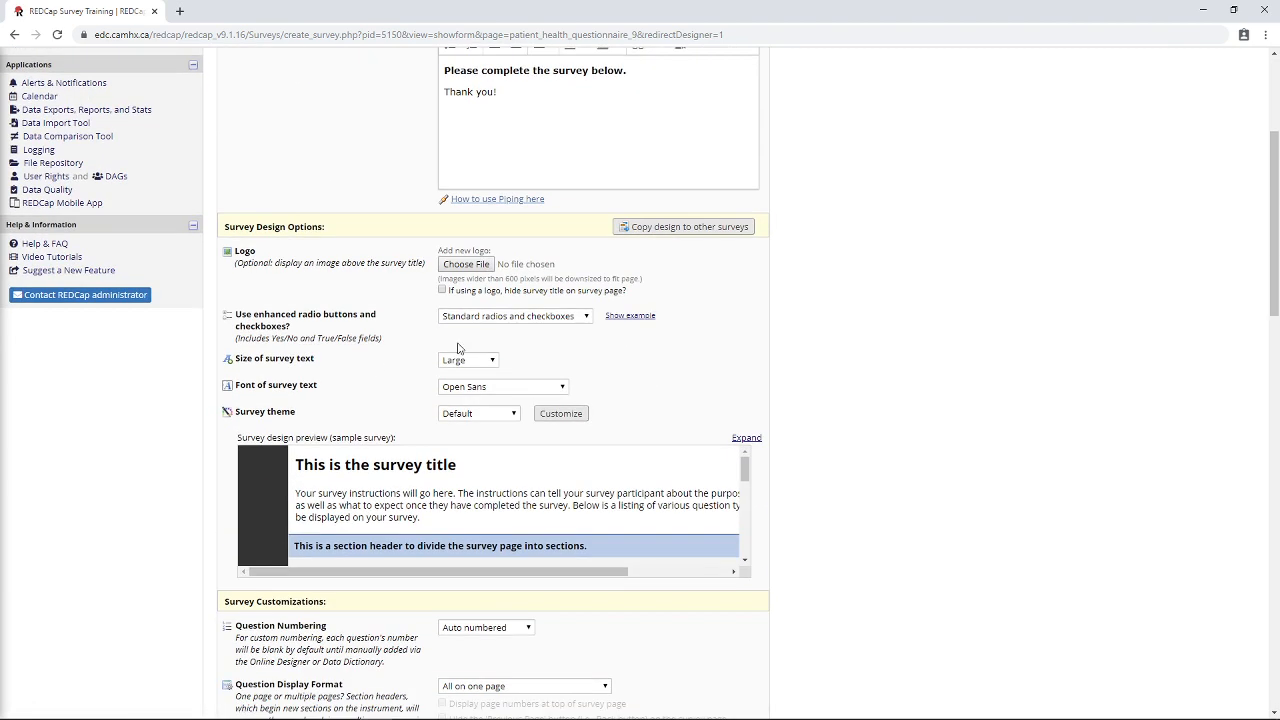
scroll(463, 478, down, 5)
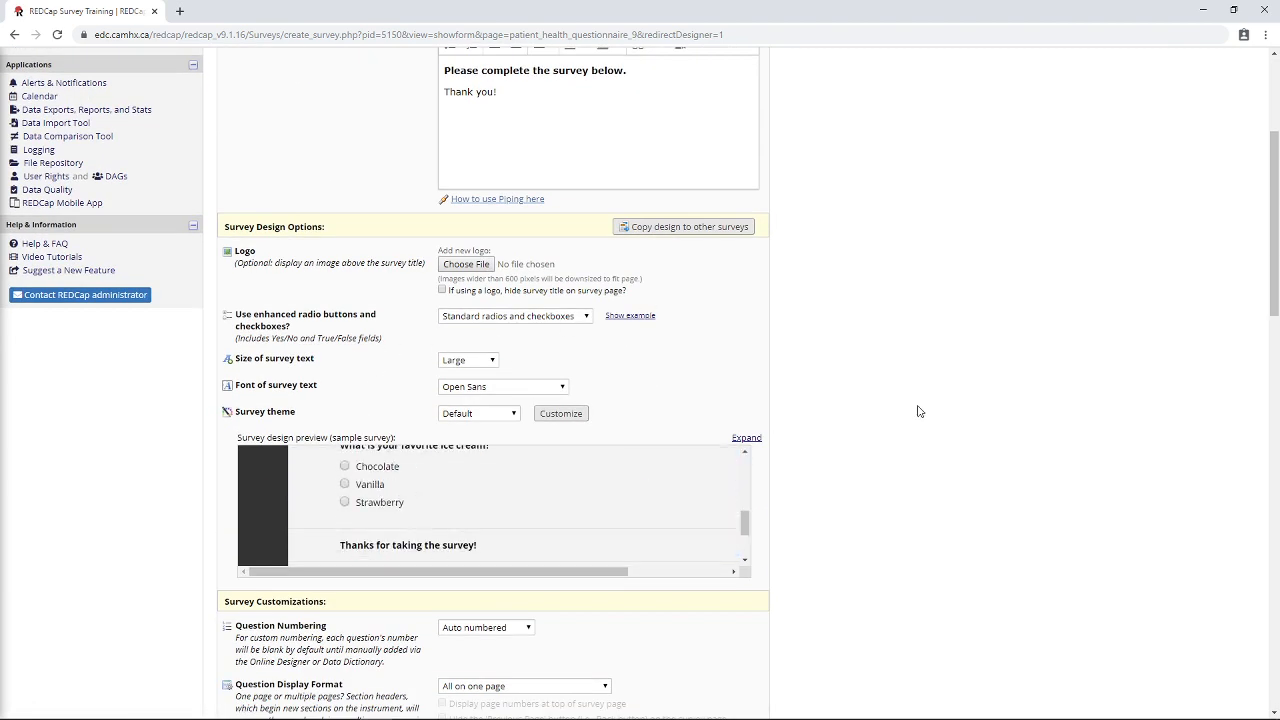
scroll(915, 405, up, 2)
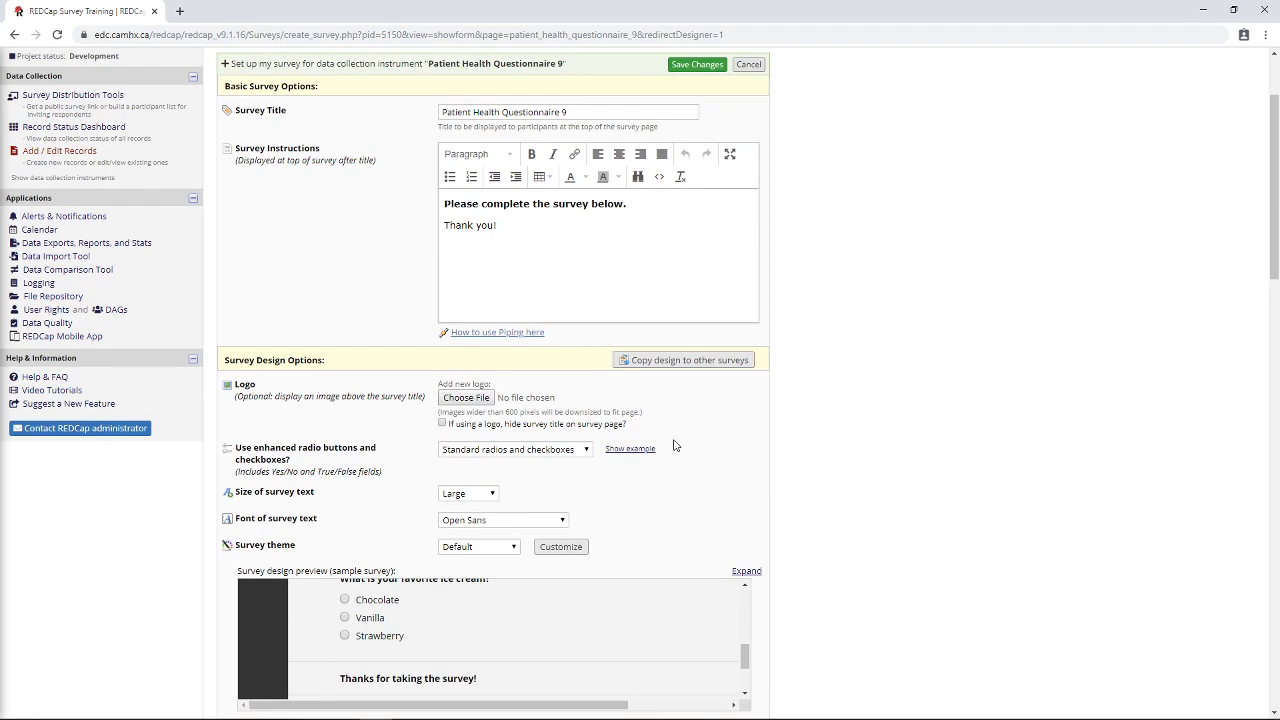
click(697, 64)
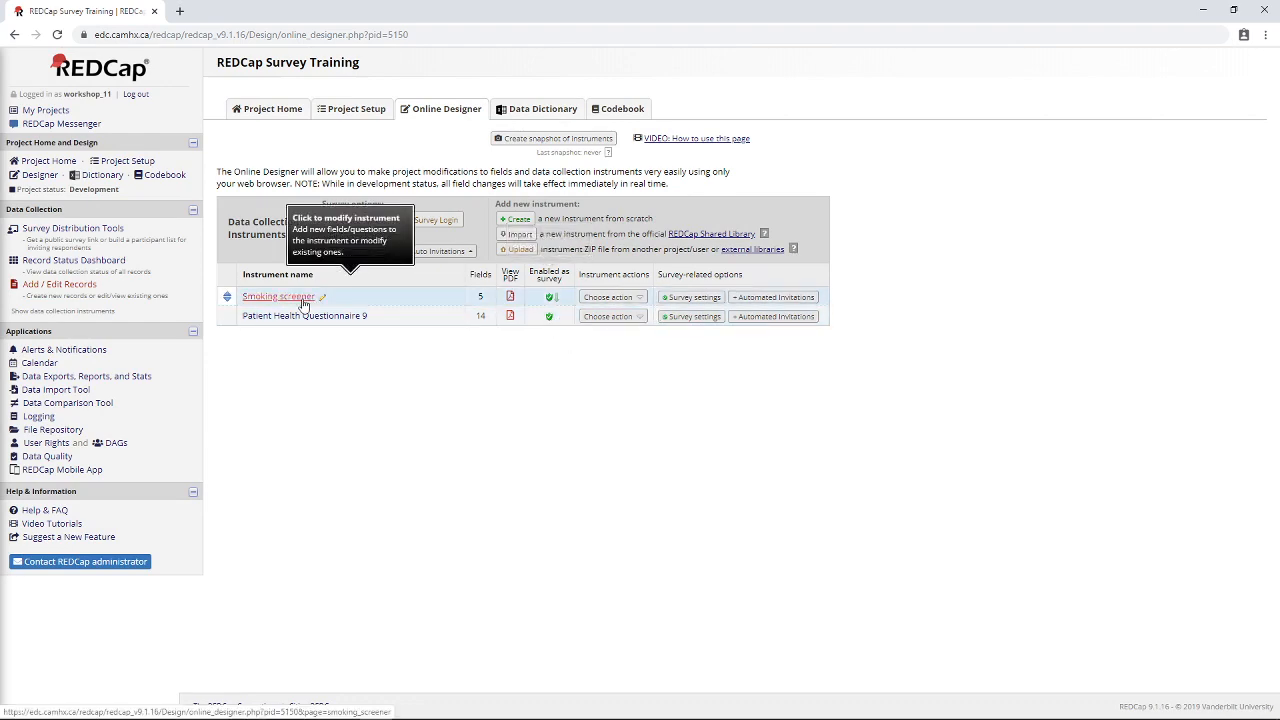
- Copy the Smoking screener survey's logo, radio style, text size, font and theme to the Patient Health Questionnaire 9 survey, and leave its settings
click(690, 298)
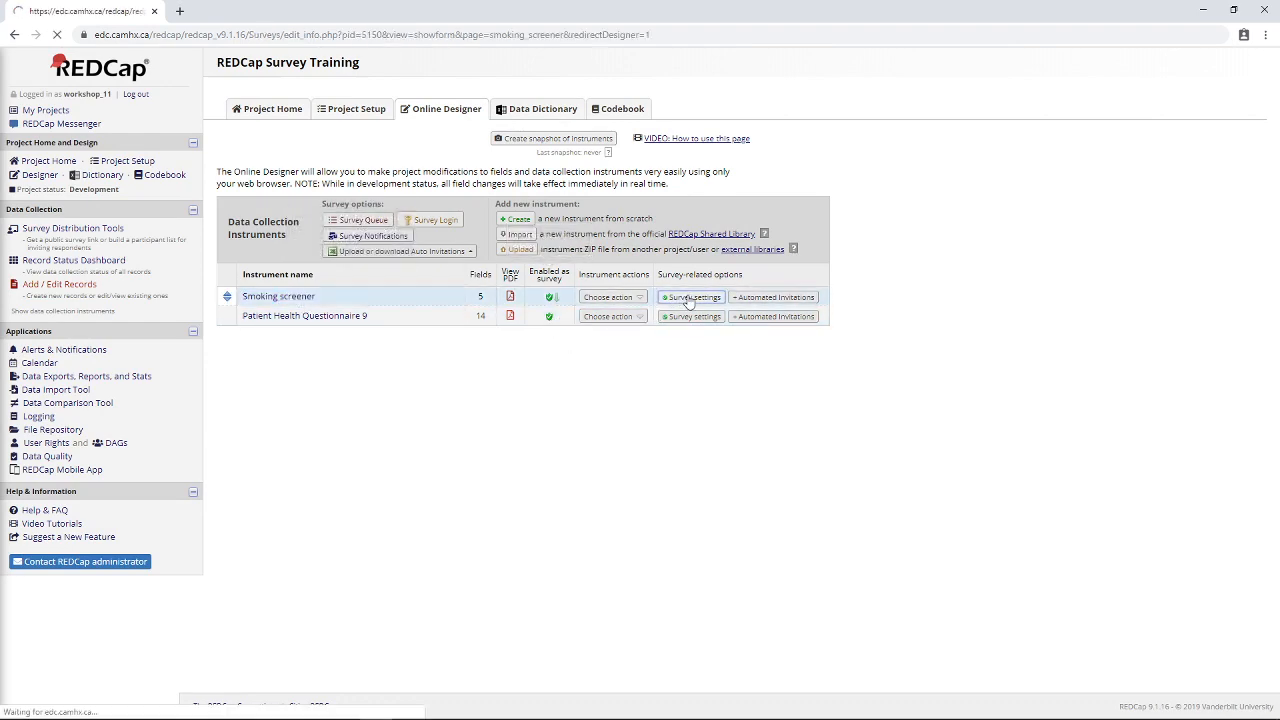
scroll(690, 300, down, 3)
click(632, 306)
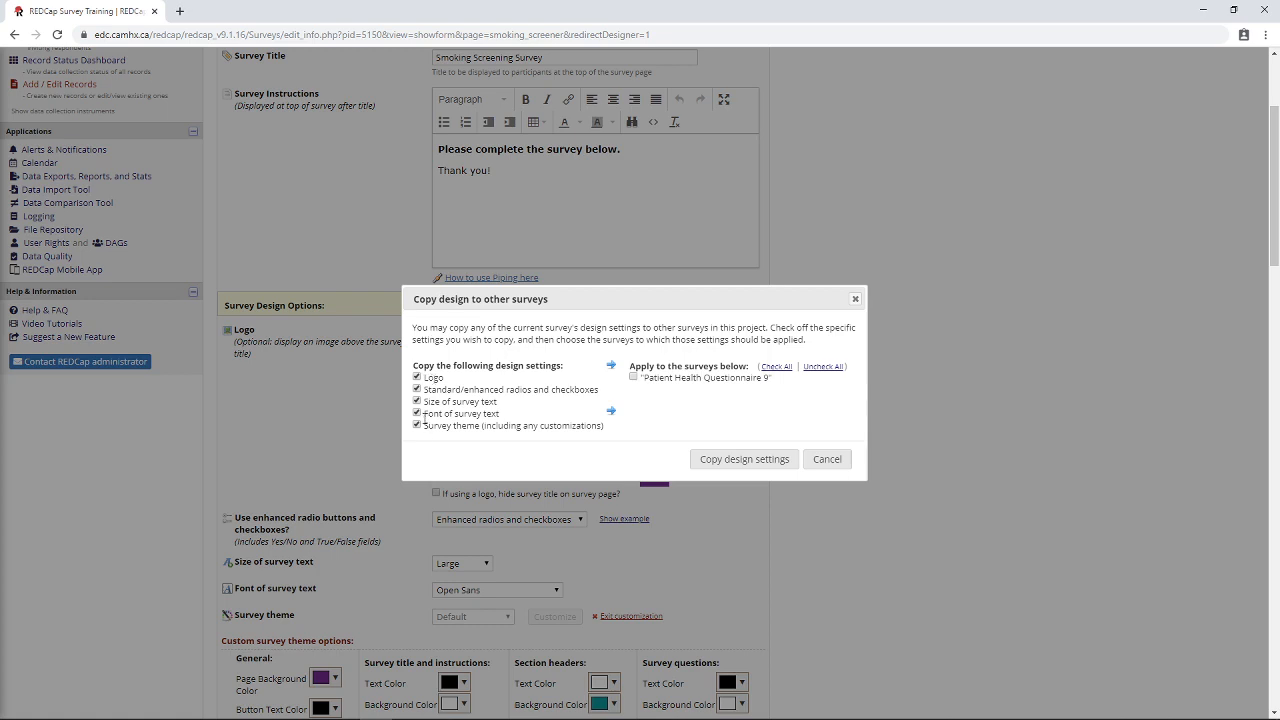
click(712, 462)
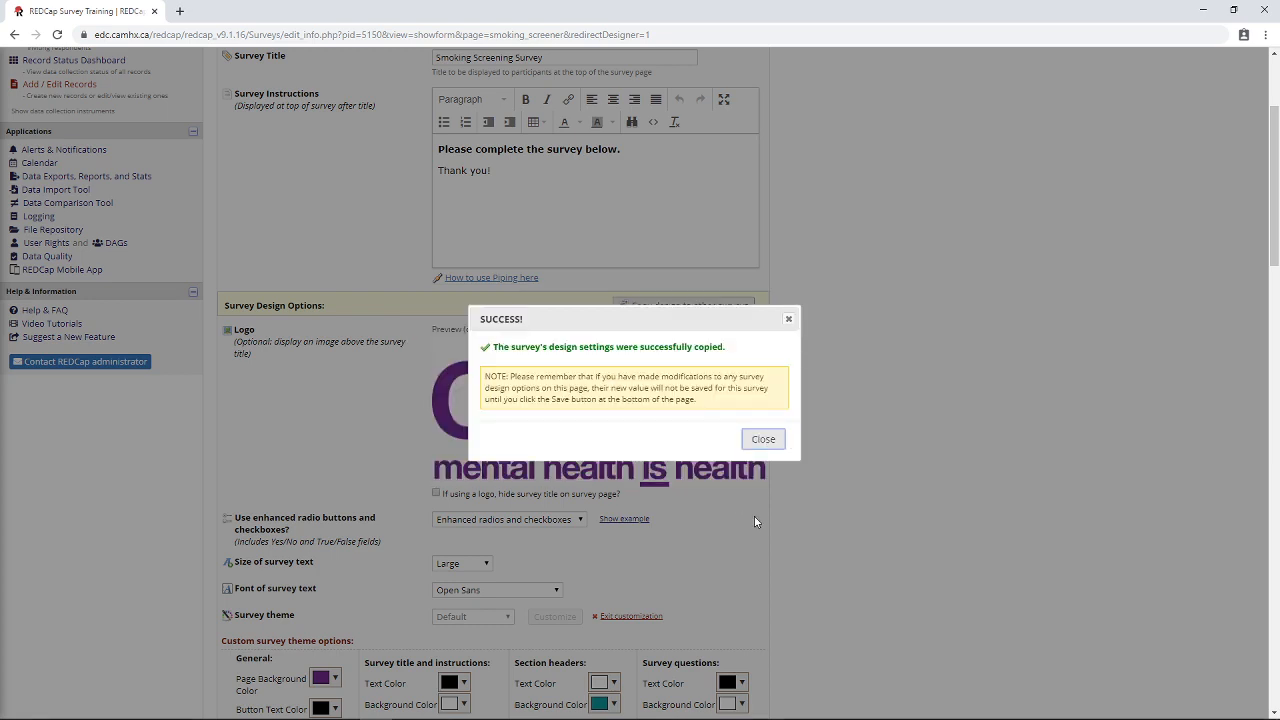
click(766, 441)
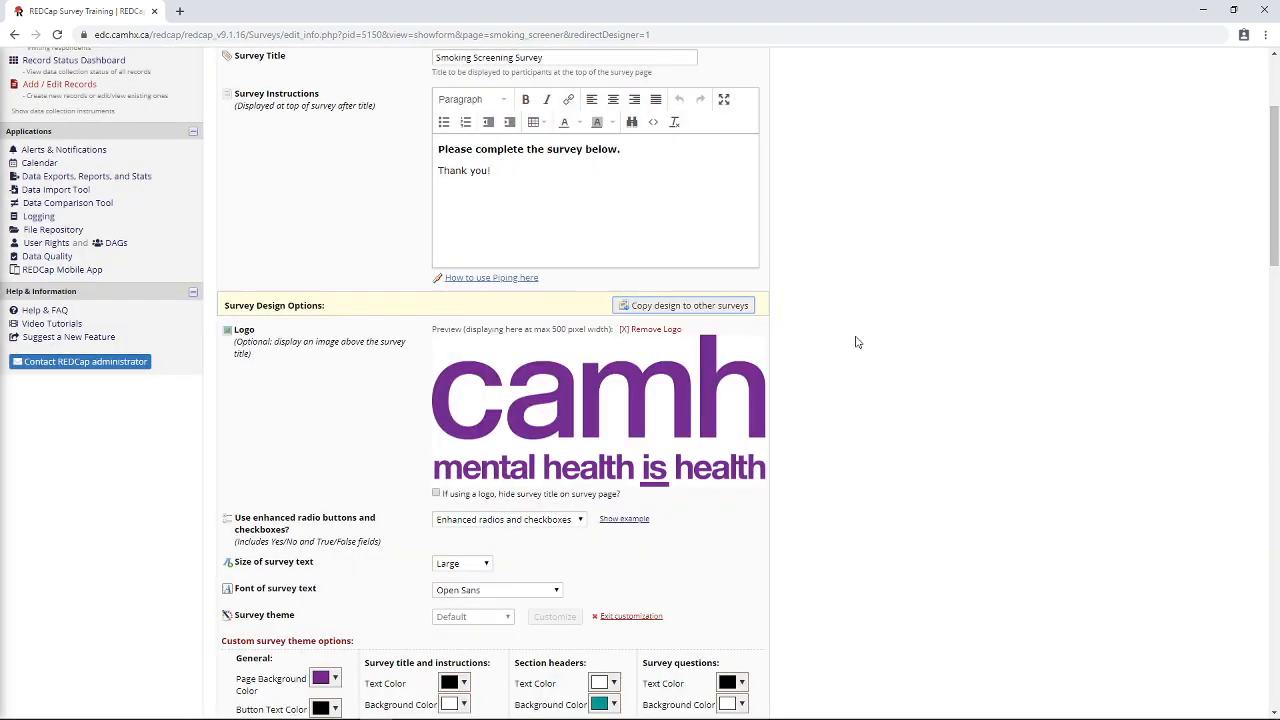
scroll(855, 342, up, 3)
click(749, 107)
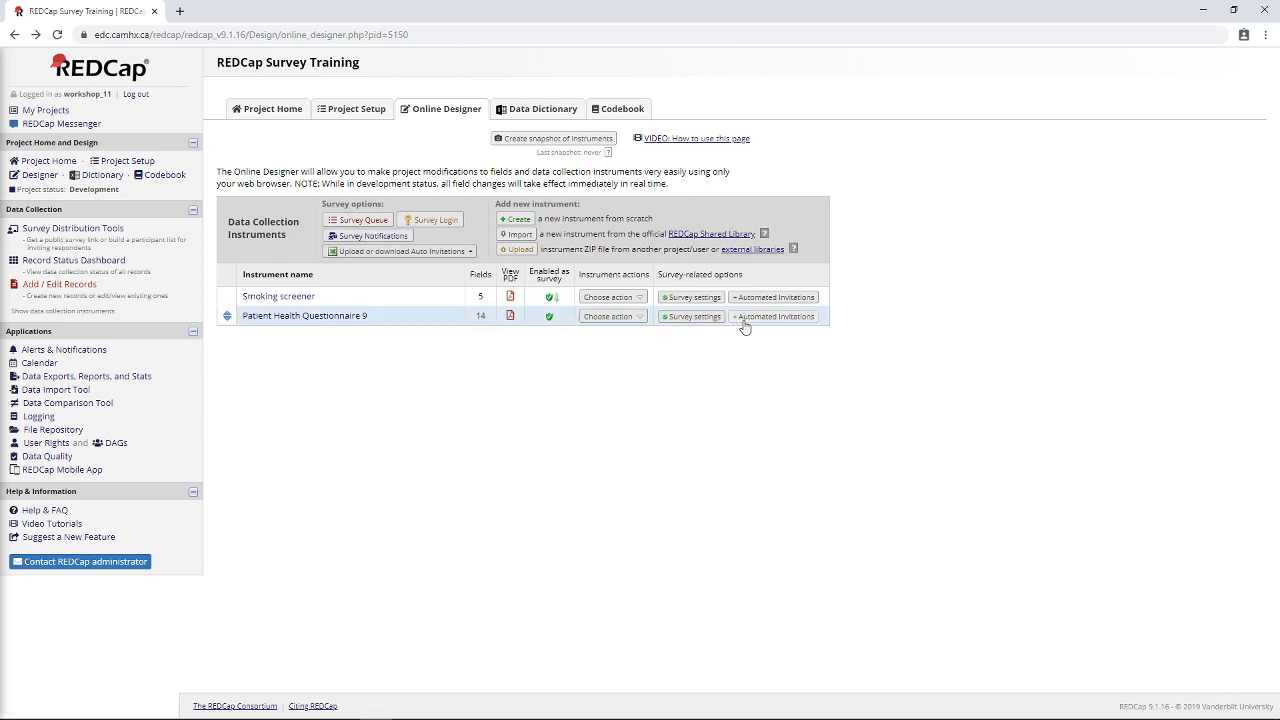
- Turn off auto-continue to the next survey in the Smoking screener's survey settings and save the changes
click(690, 297)
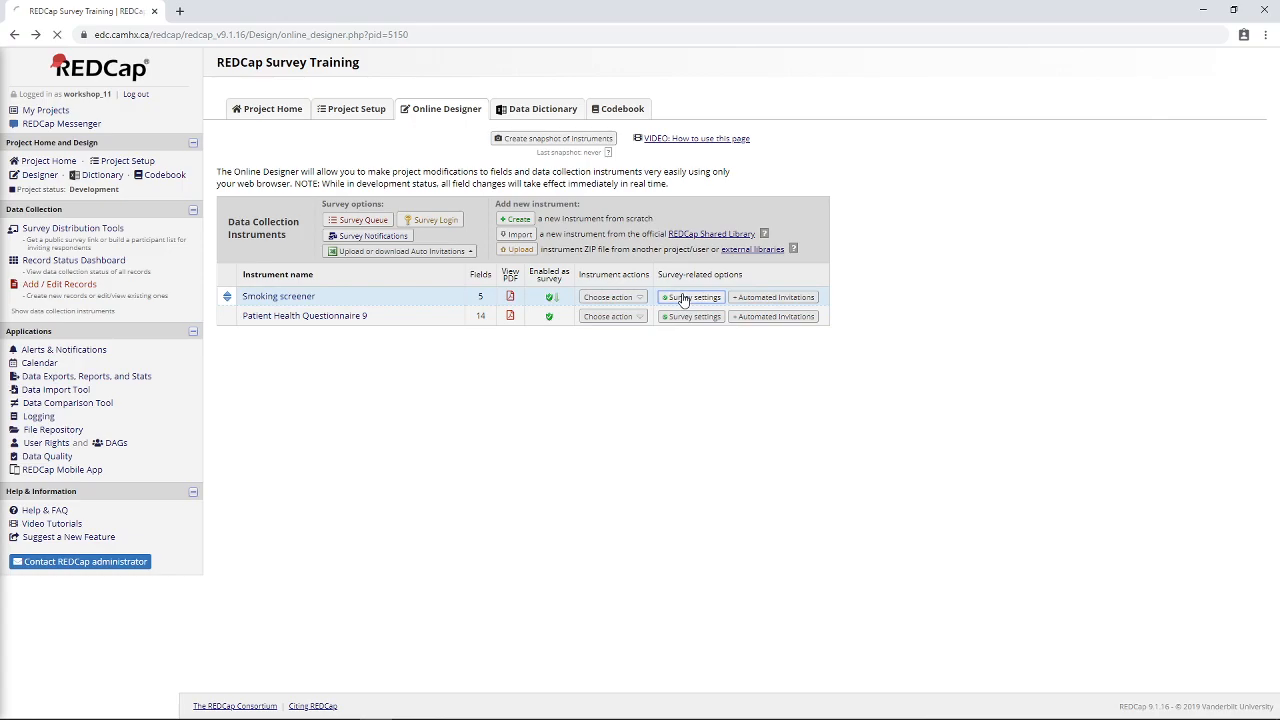
scroll(620, 336, down, 9)
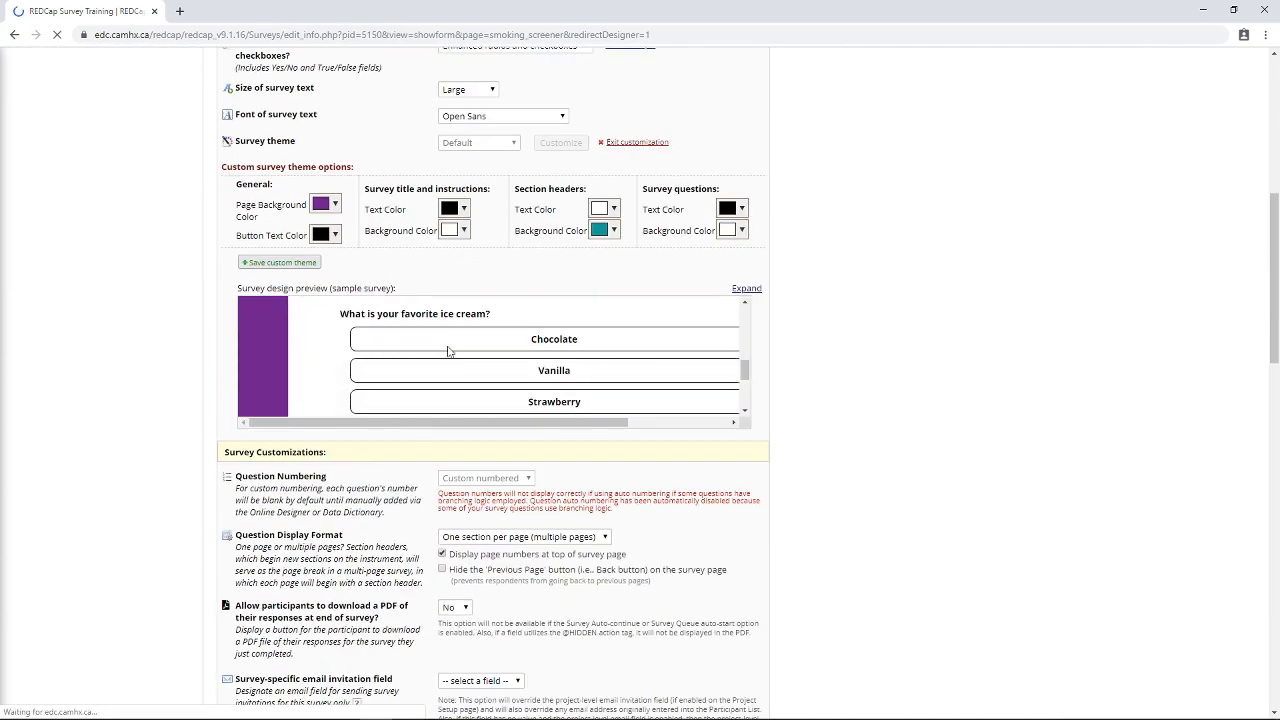
scroll(200, 435, down, 6)
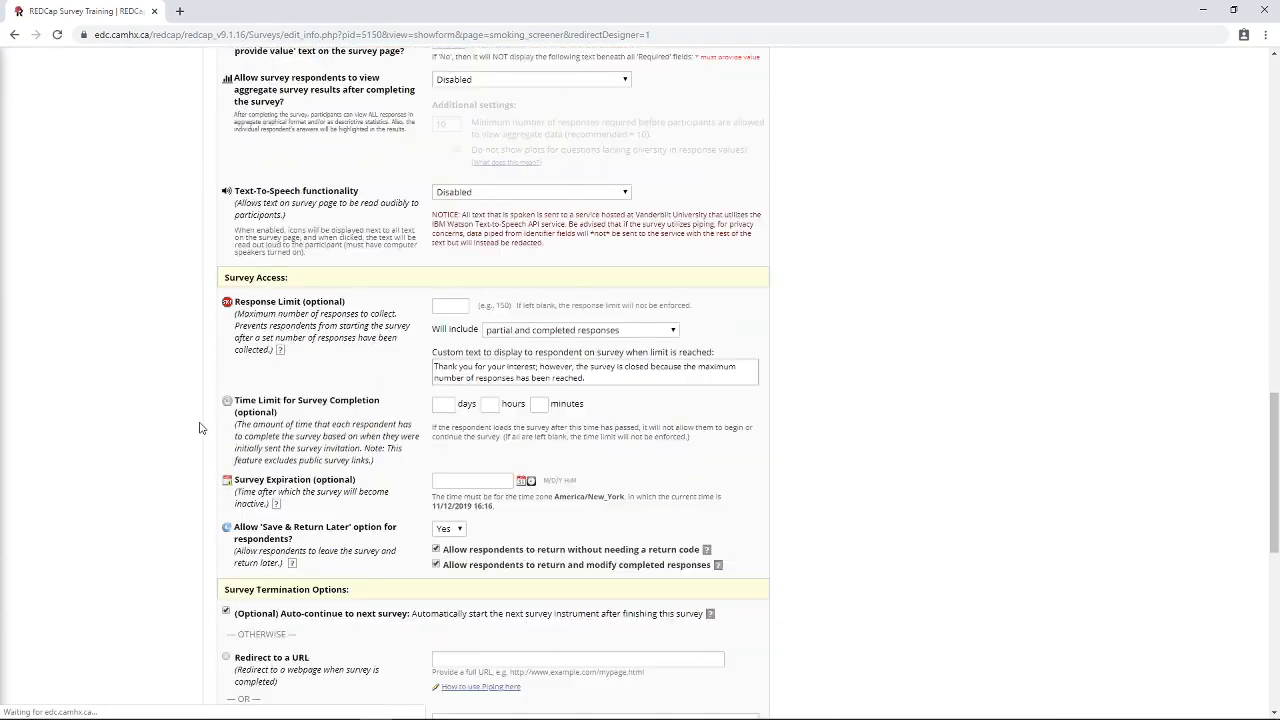
click(226, 411)
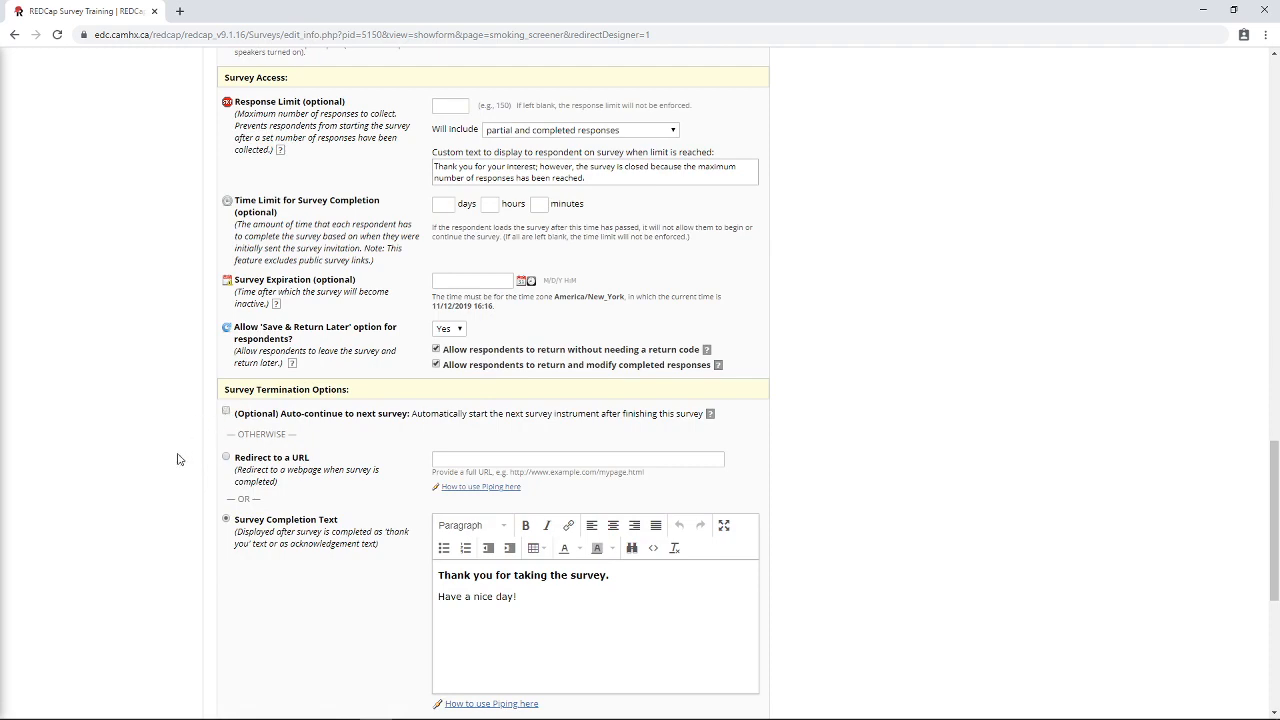
scroll(390, 400, down, 2)
scroll(390, 400, down, 3)
click(496, 490)
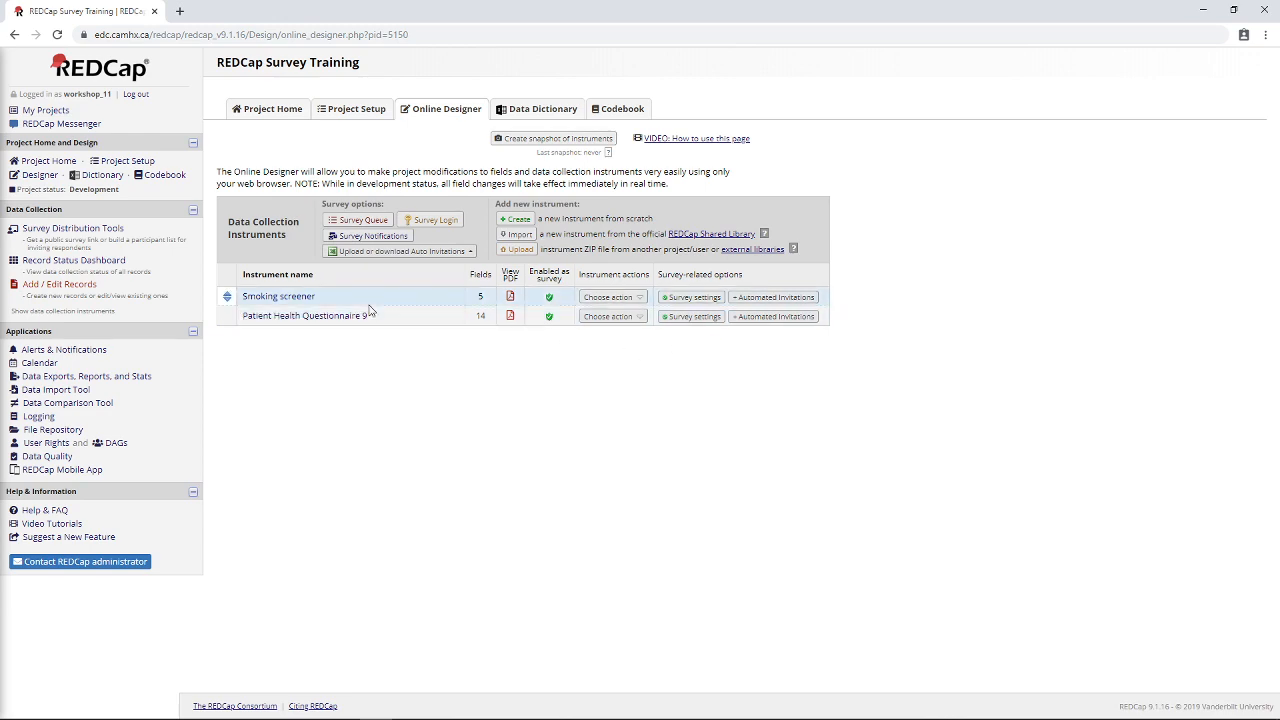
- View the Smoking Screening Survey's participant list in the survey distribution tools, and return to its public survey link
click(90, 229)
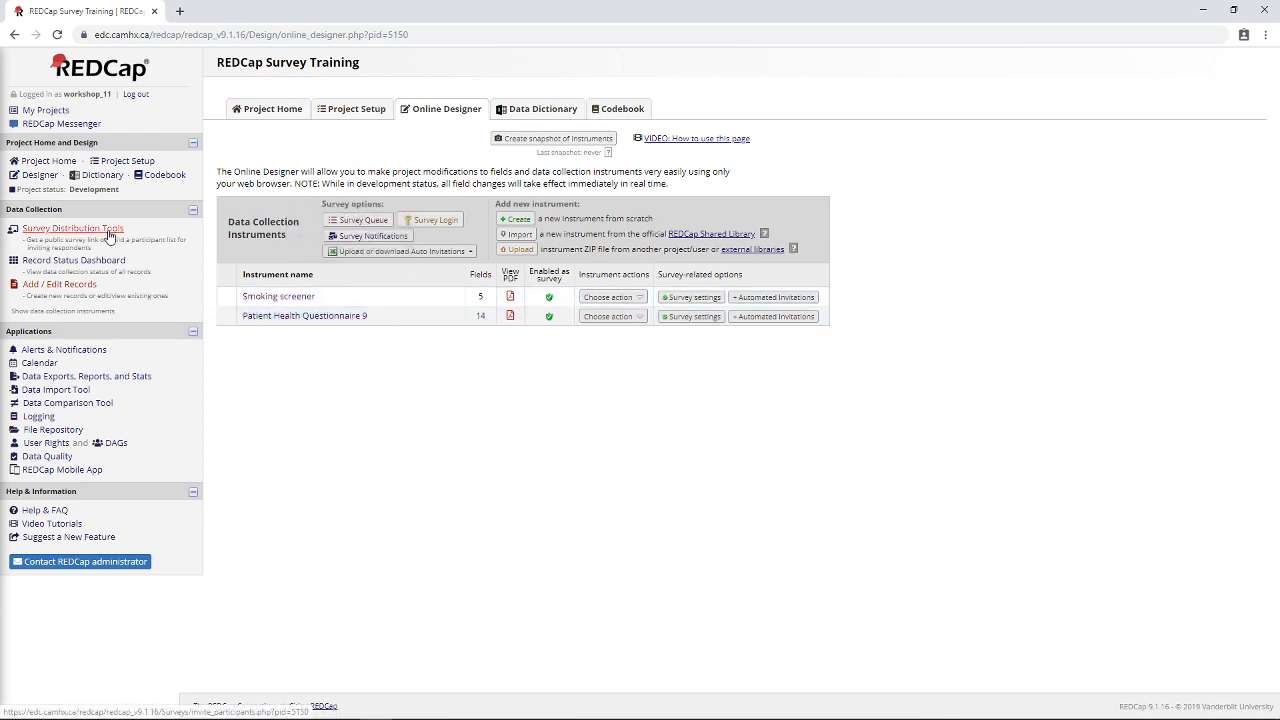
click(381, 140)
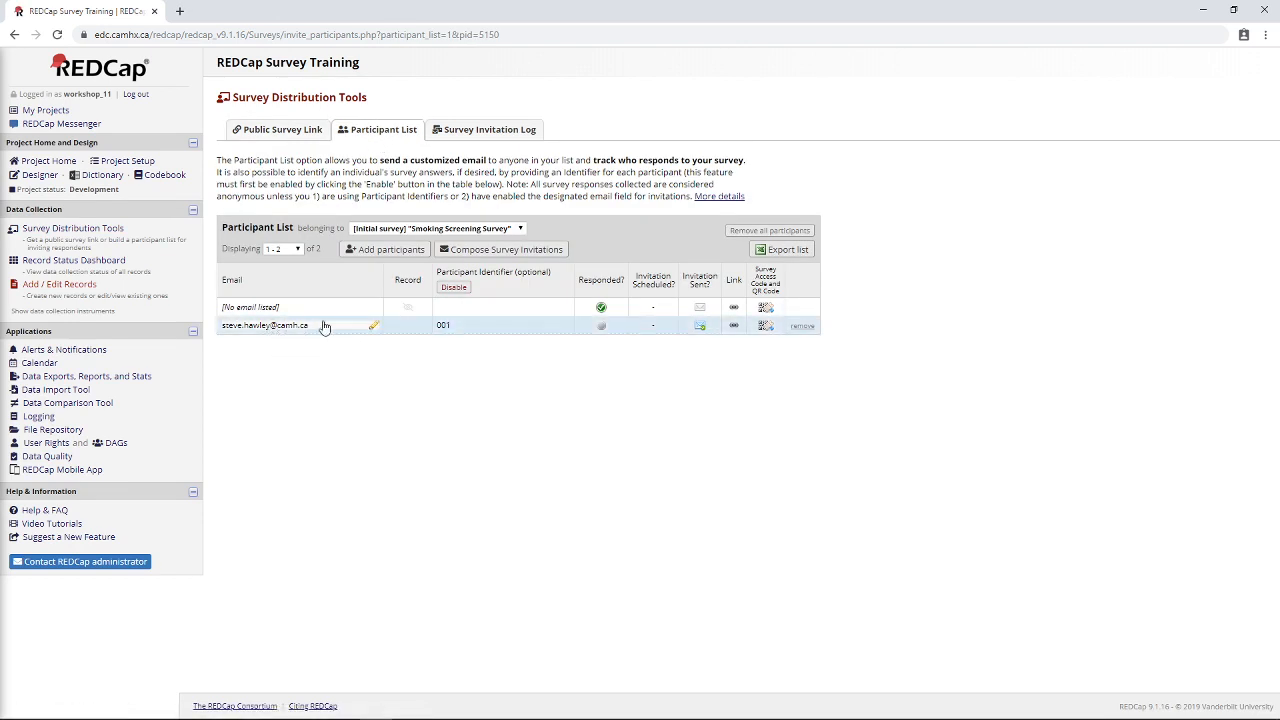
click(285, 132)
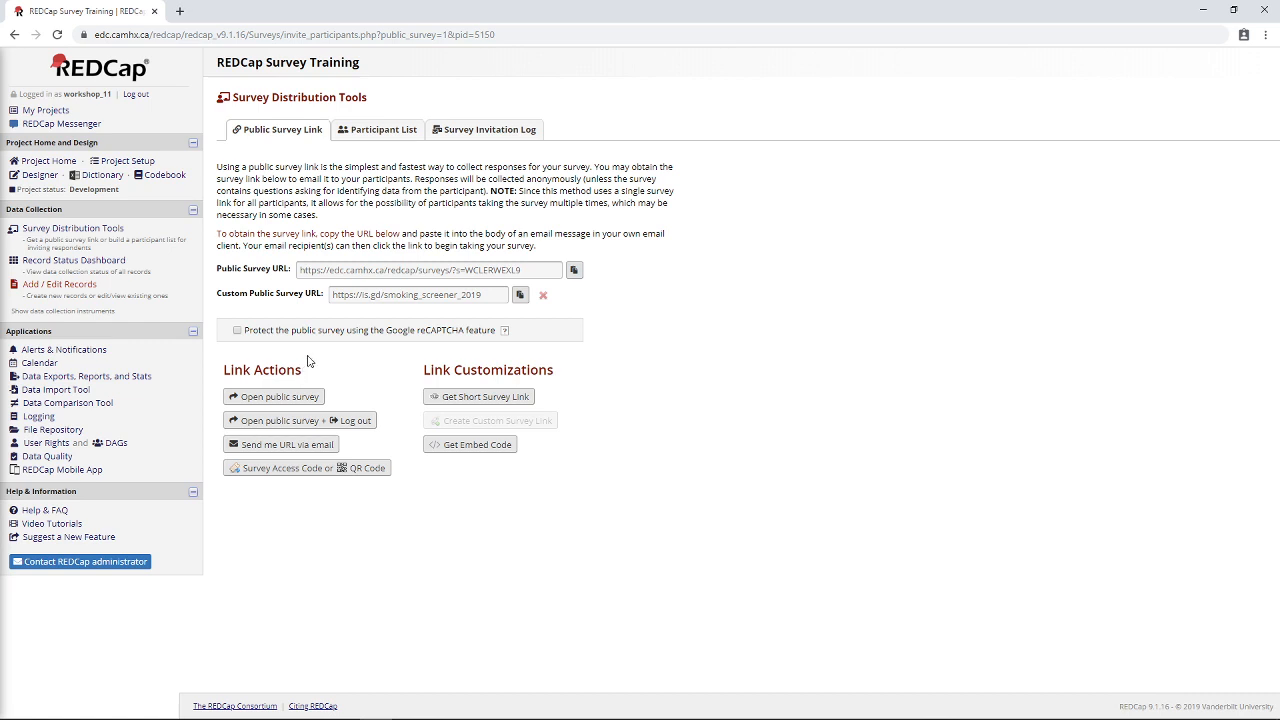
- View the participant list, and open the Patient Health Questionnaire 9 automated invitation settings from the Online Designer
click(358, 129)
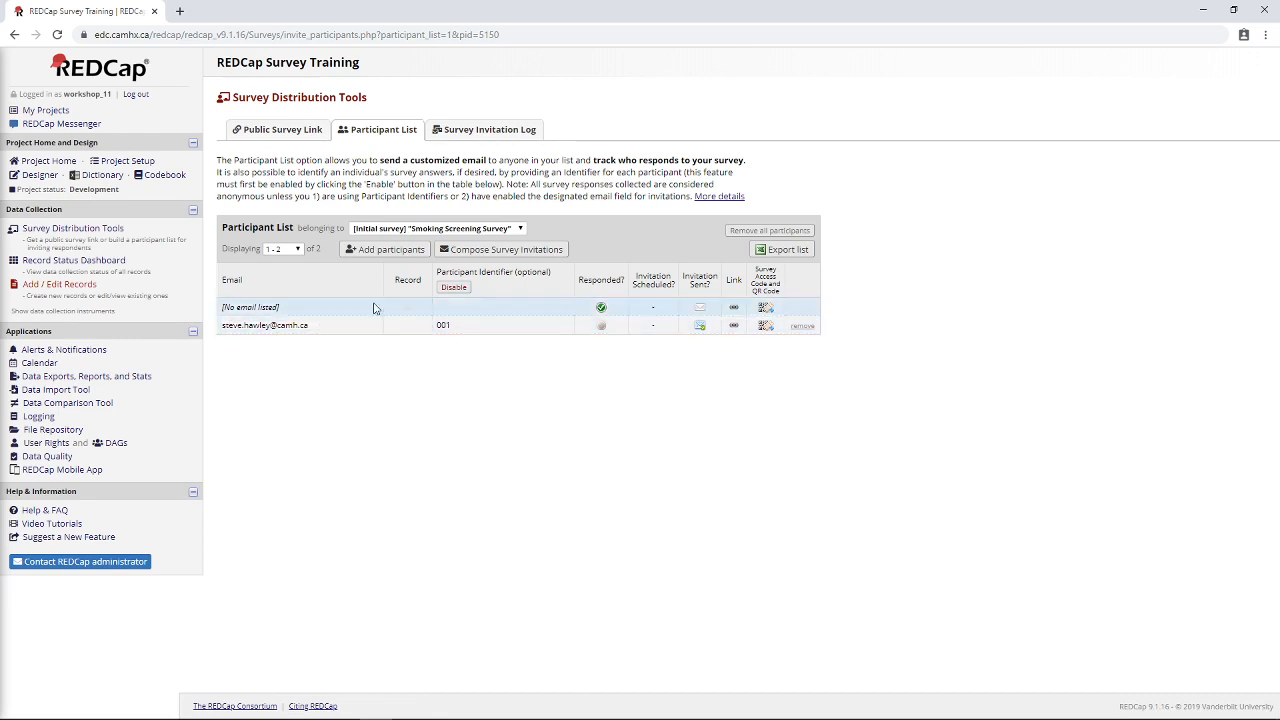
click(40, 176)
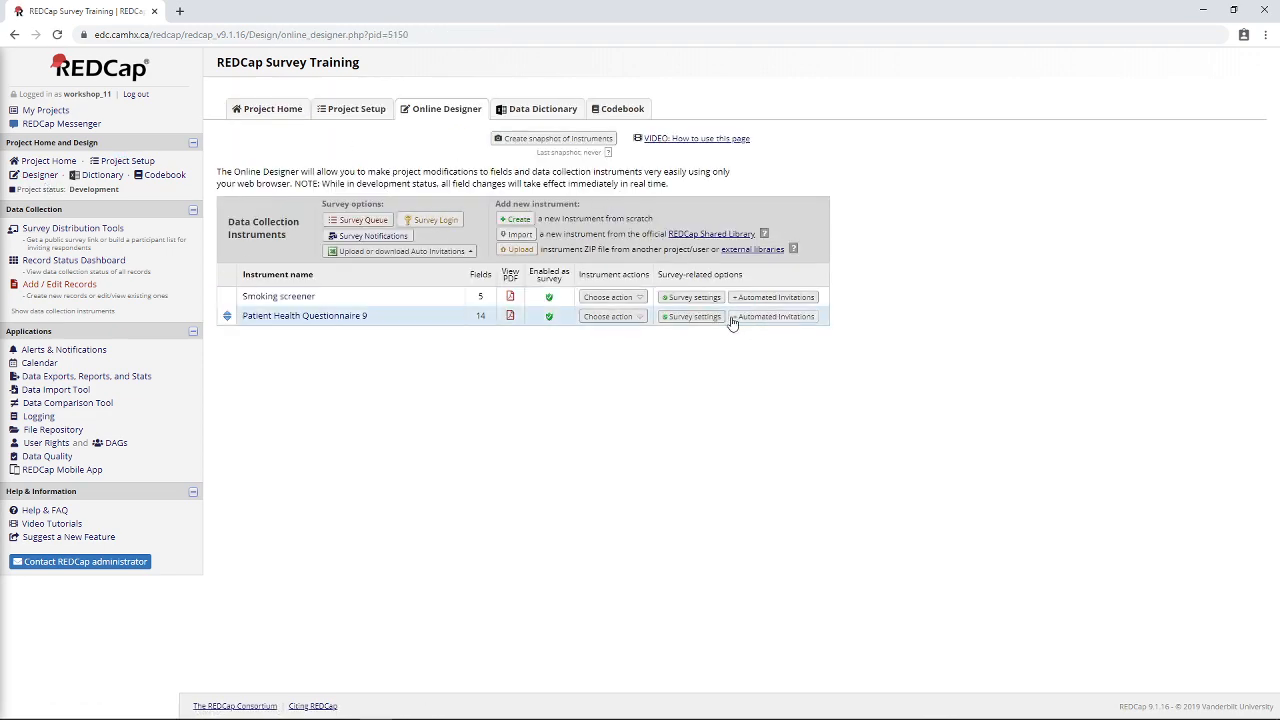
click(810, 322)
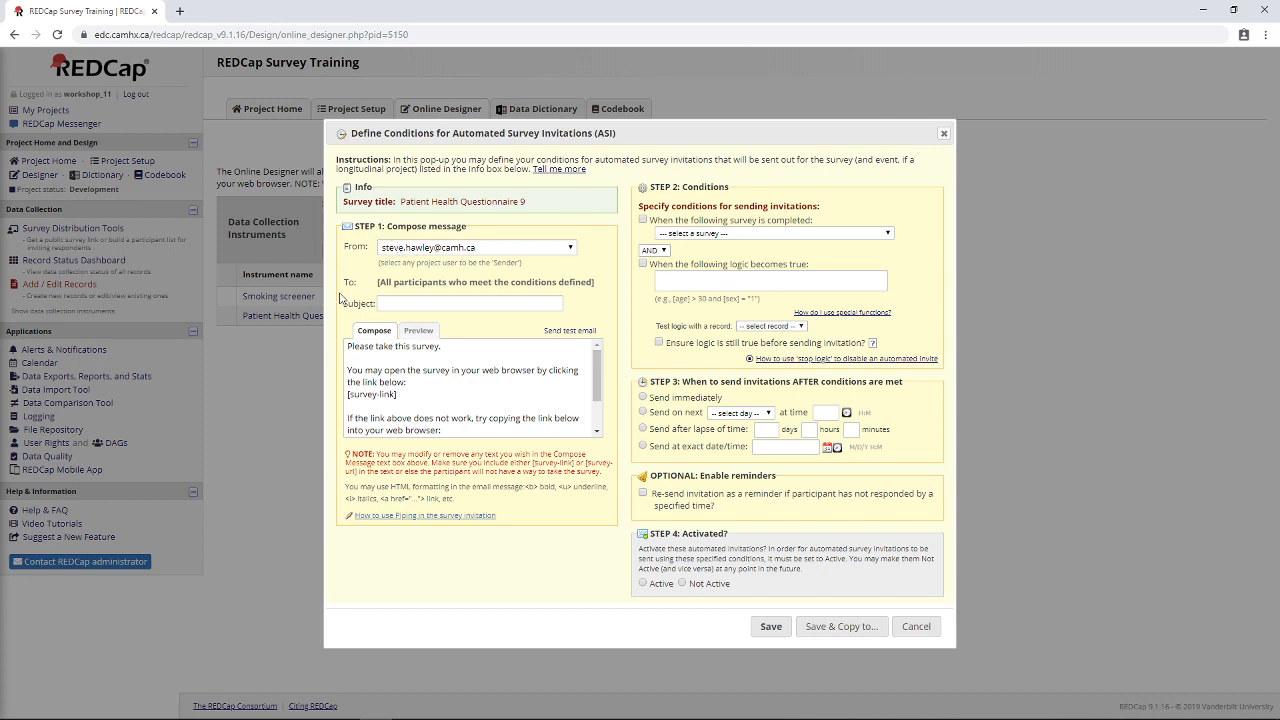
- Examine the recipients, subject and default message text in the invitation's compose section
drag(376, 285, 608, 289)
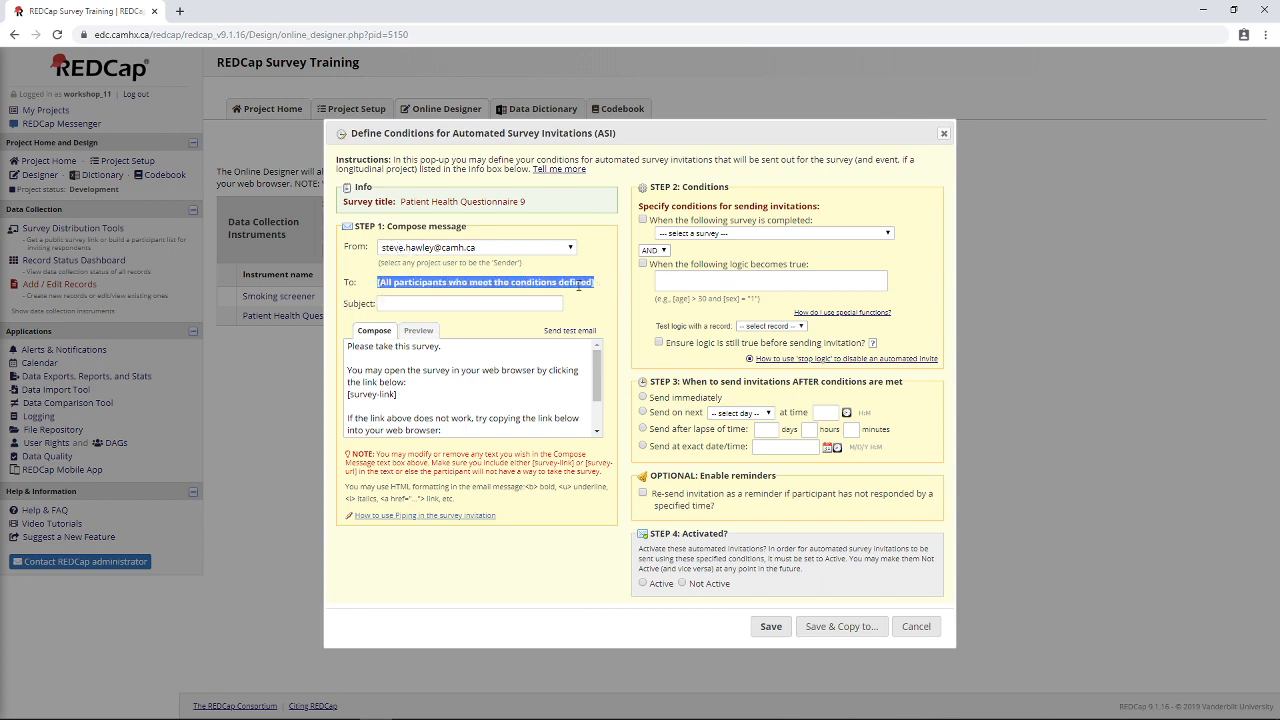
click(390, 305)
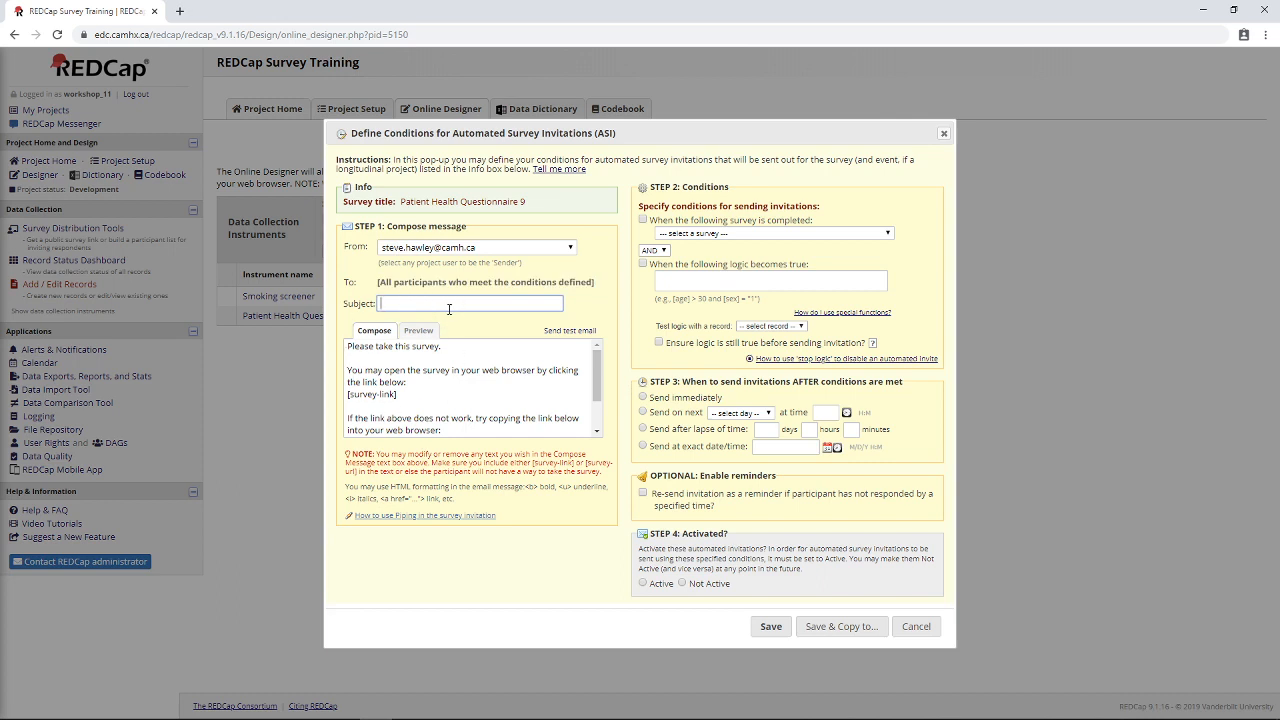
mouse_move(410, 400)
mouse_down()
mouse_move(339, 397)
mouse_move(398, 398)
mouse_up()
scroll(394, 376, down, 1)
scroll(385, 397, up, 1)
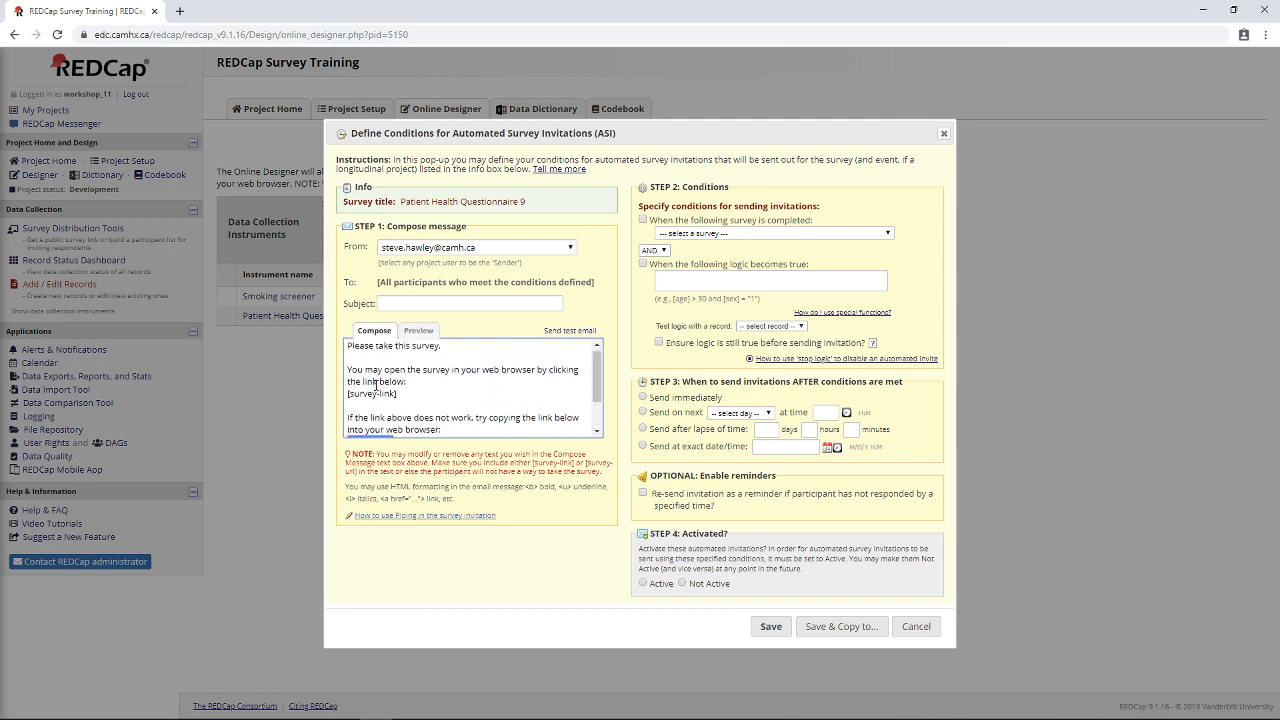
scroll(369, 384, down, 1)
scroll(369, 386, up, 1)
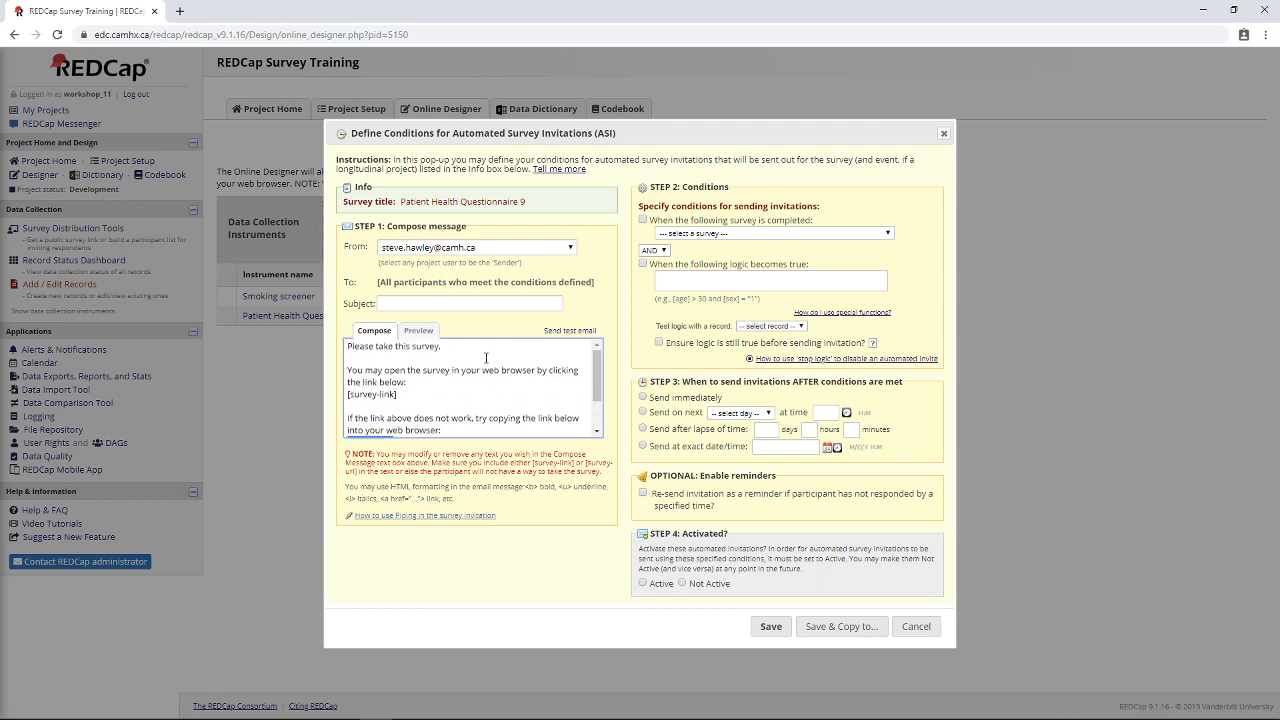
drag(442, 346, 347, 346)
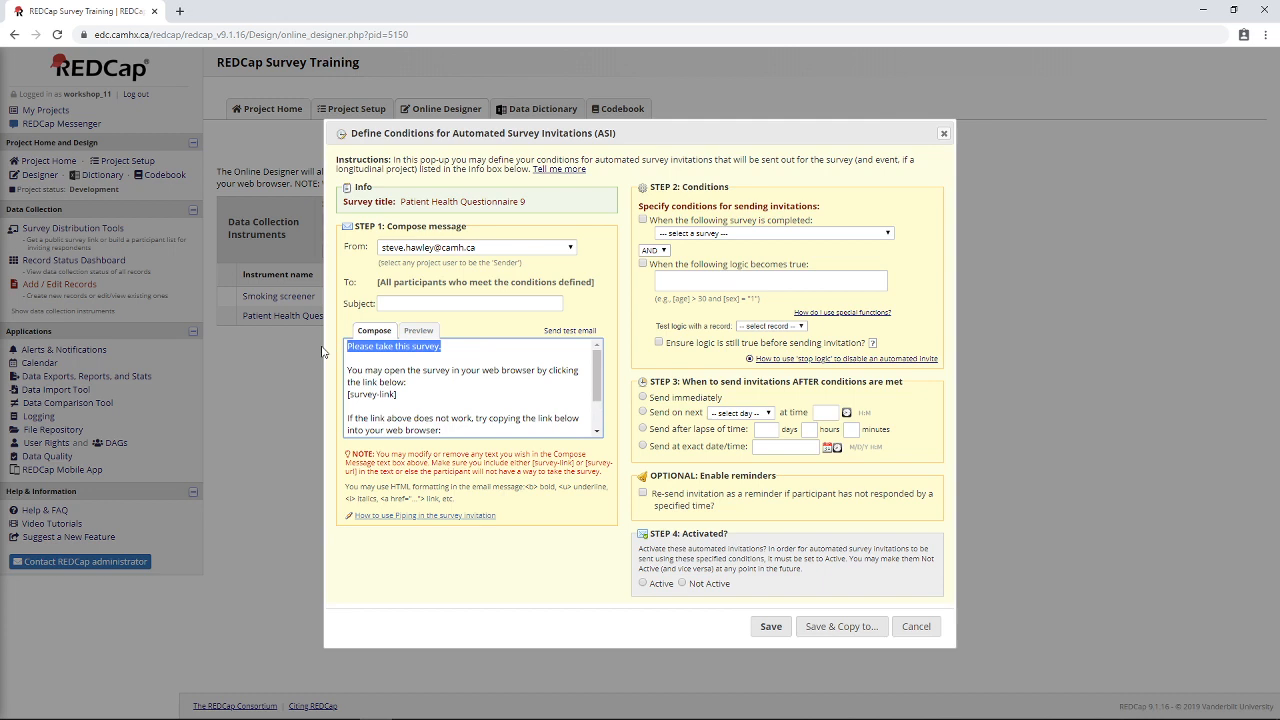
click(482, 364)
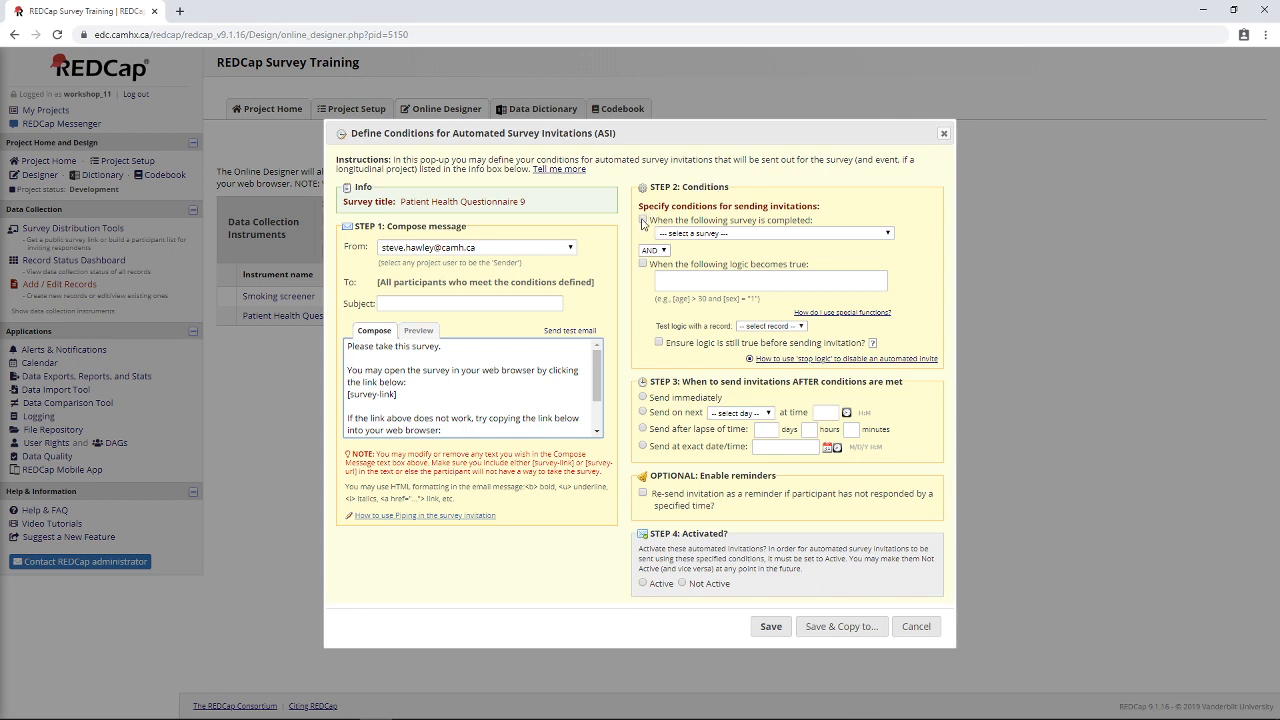
- Make the invitation conditional on completion of the "Smoking Screening Survey"
click(643, 220)
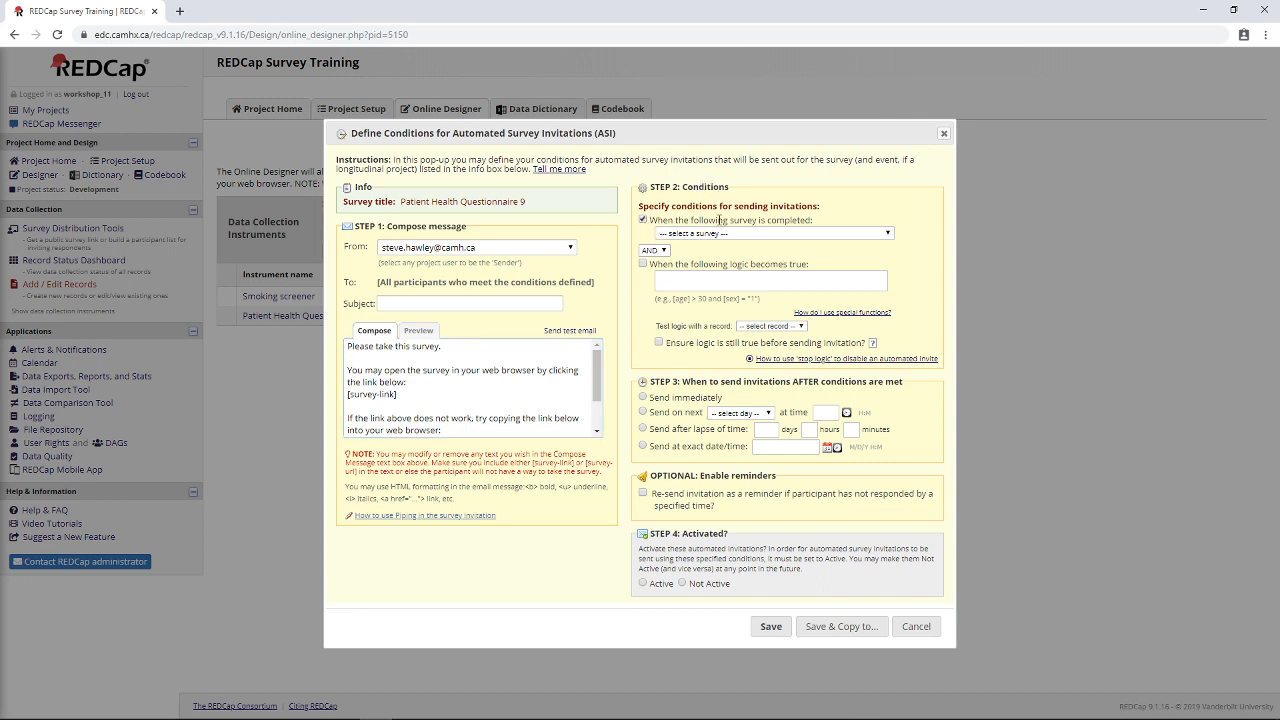
click(731, 234)
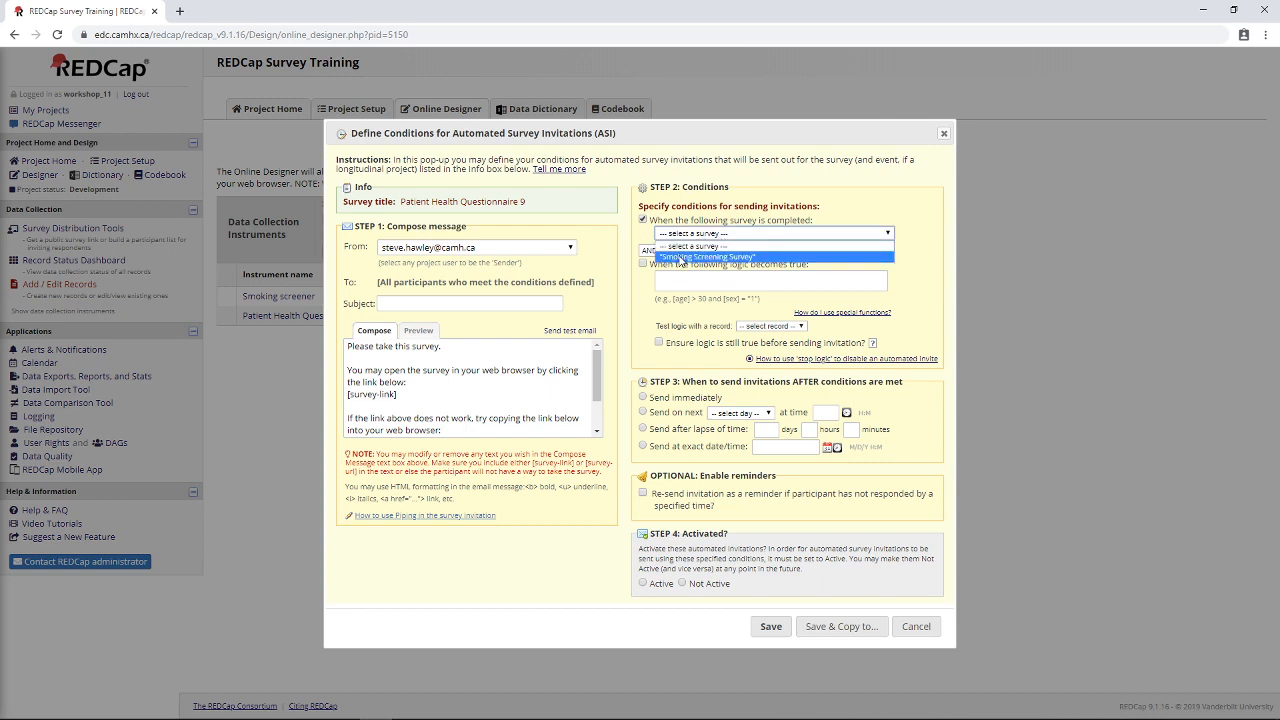
click(680, 257)
click(737, 236)
click(724, 256)
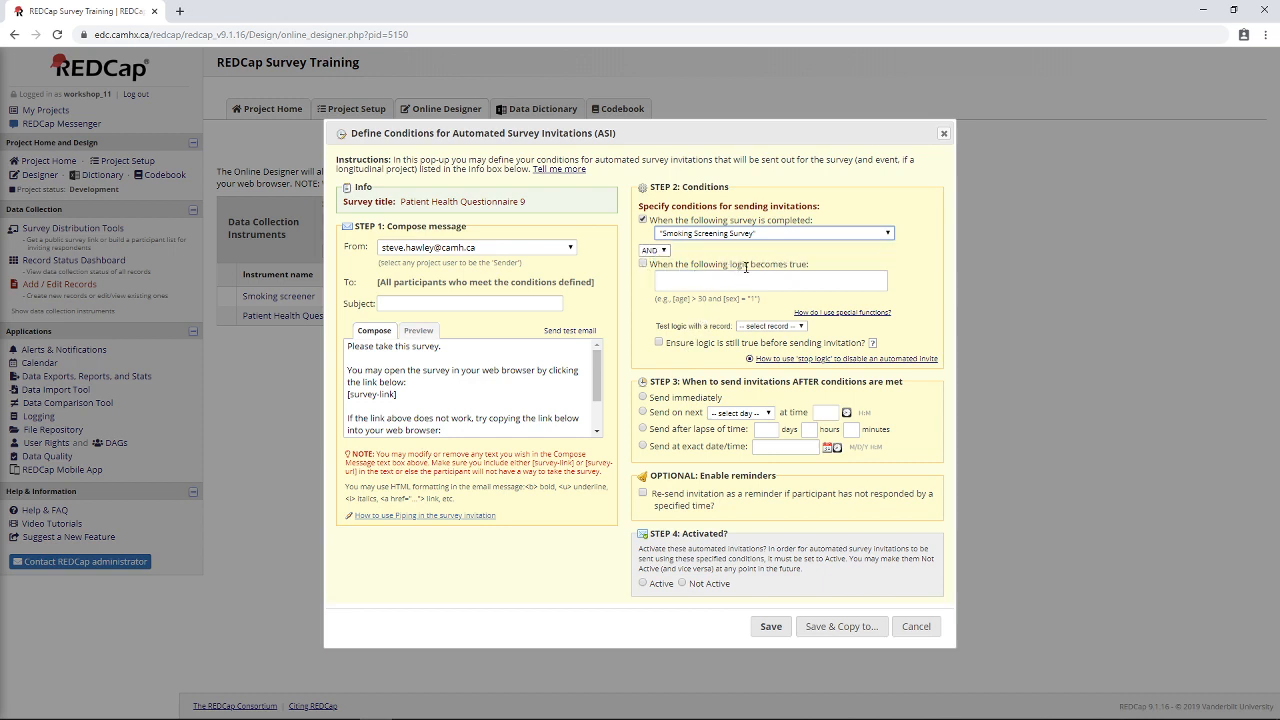
- Add the logic condition [ss_quit]="1" for sending the invitation
click(643, 263)
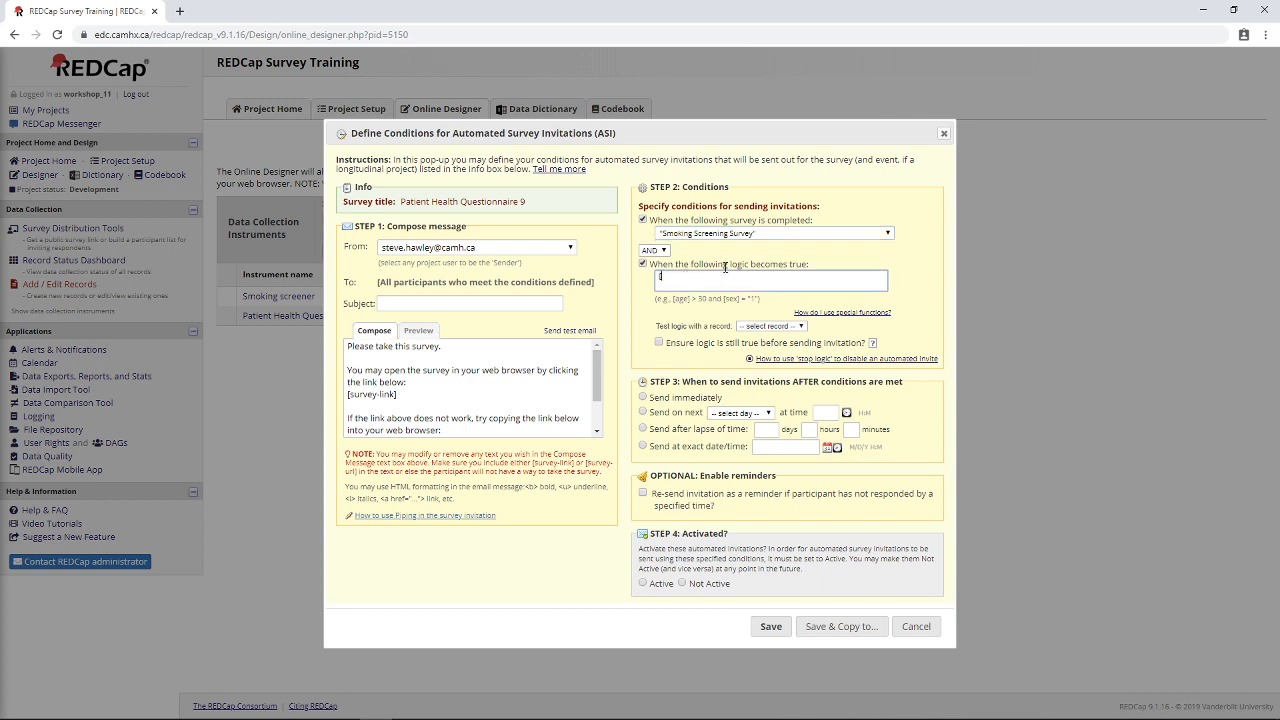
text([ss)
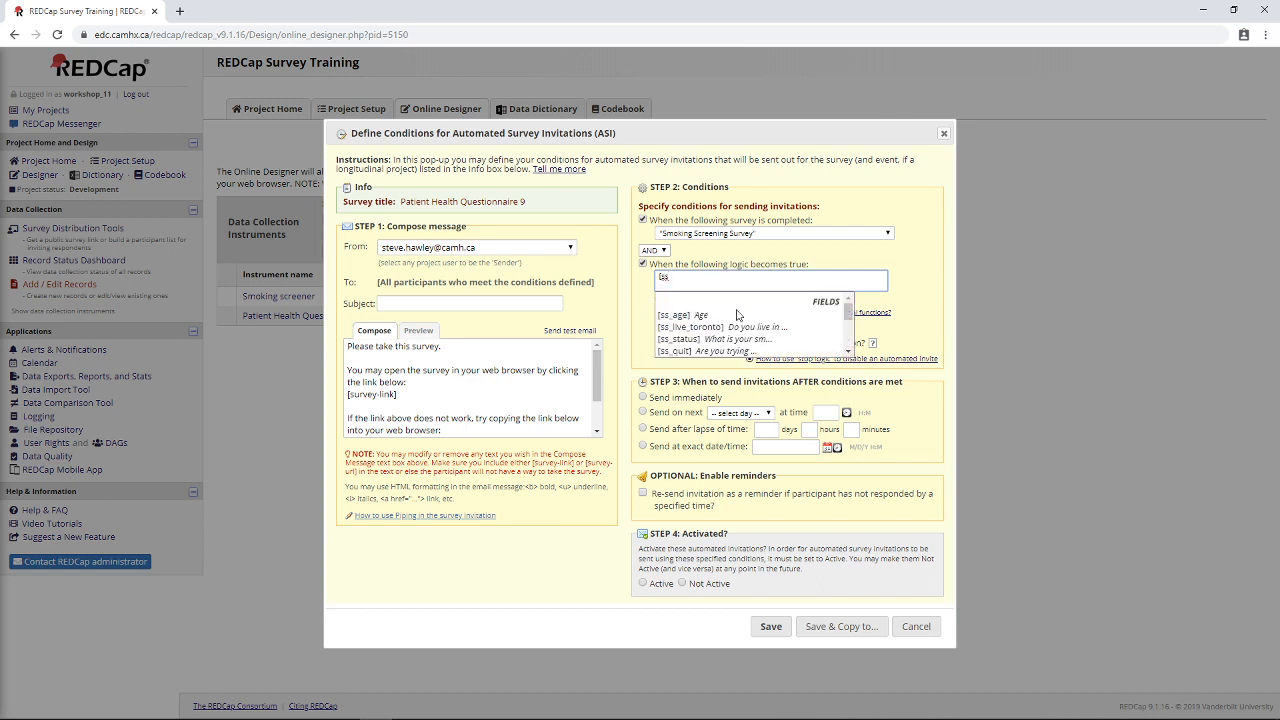
click(718, 354)
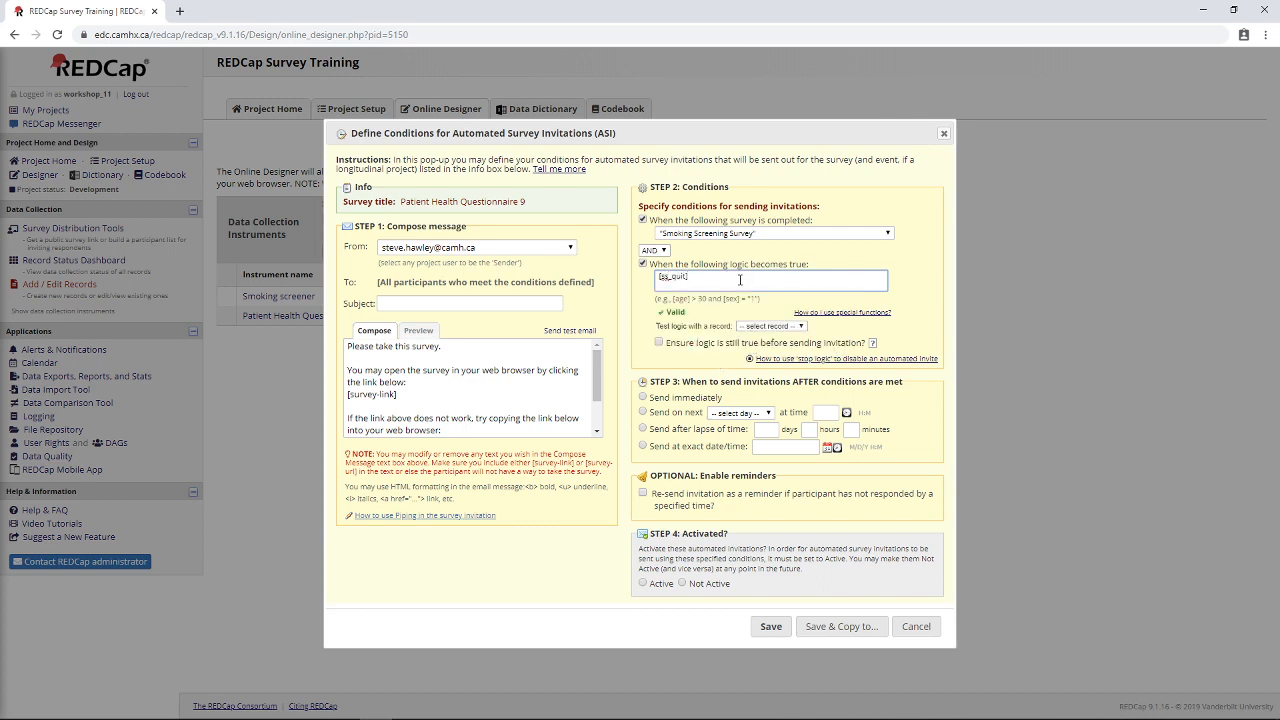
text(="1")
- Read the Automated Survey Invitations help, including the datediff logic example, and close the help window
click(818, 313)
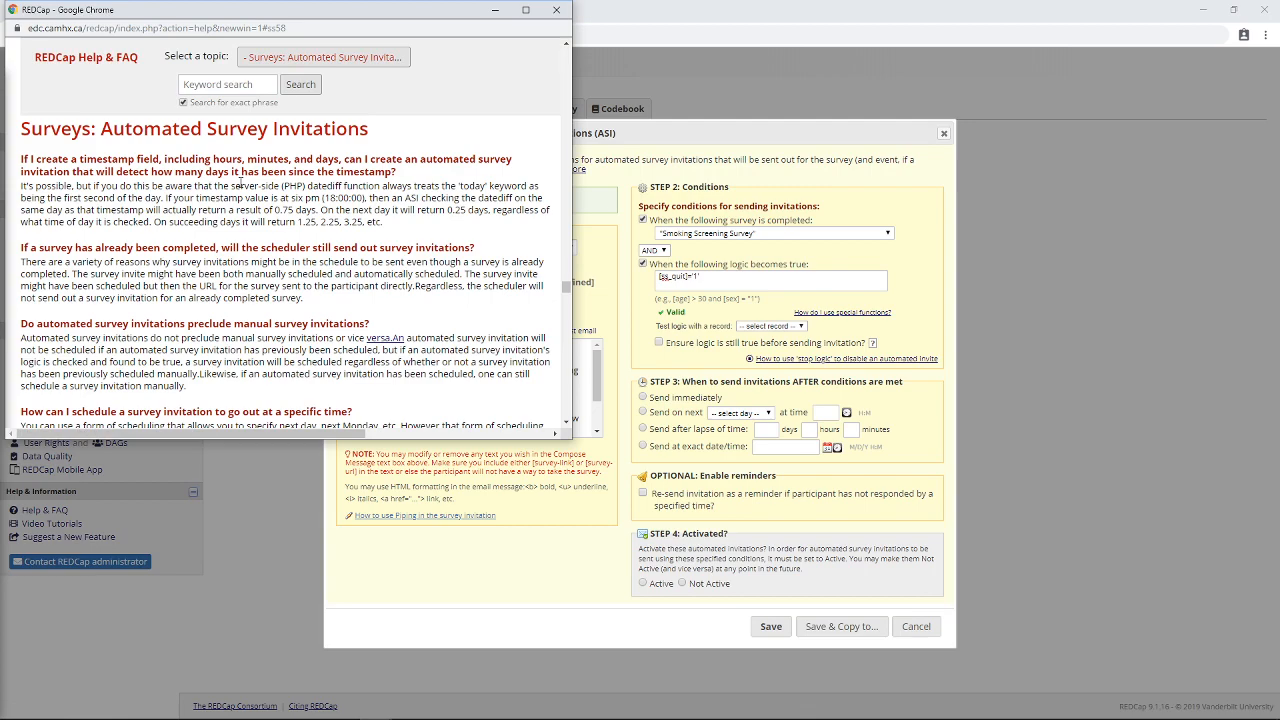
scroll(290, 180, down, 10)
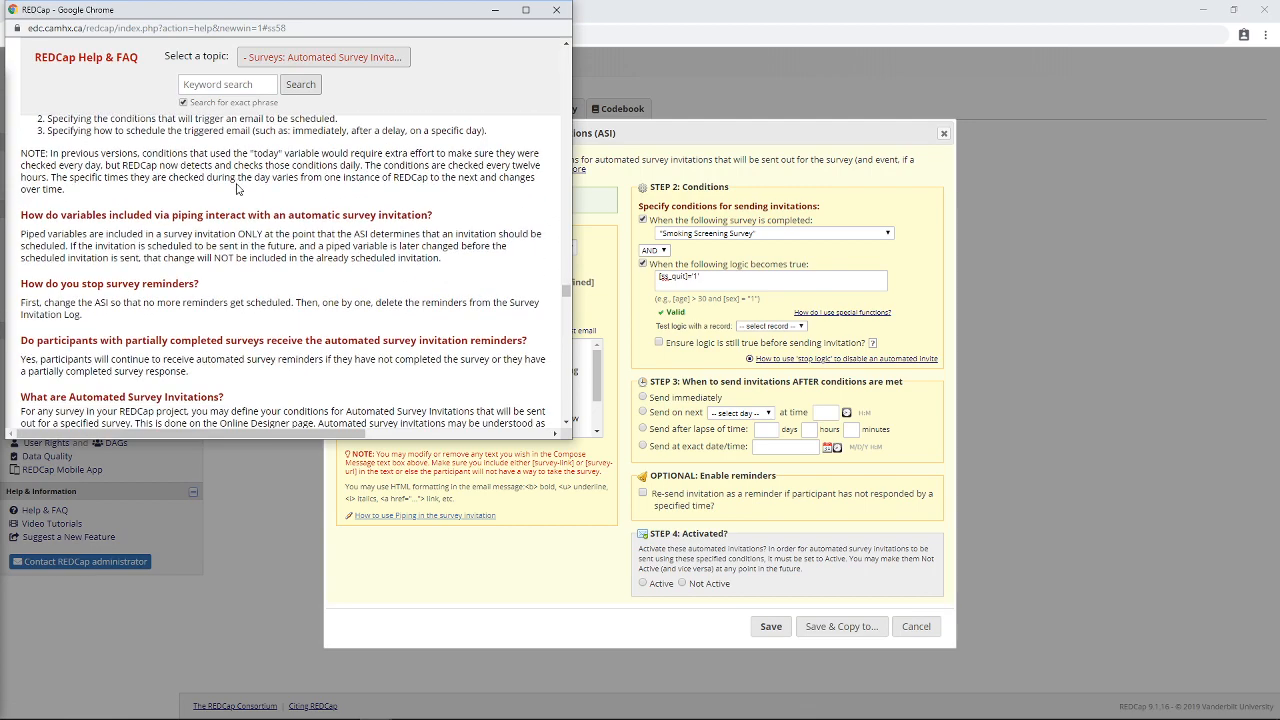
scroll(237, 186, down, 3)
scroll(237, 189, down, 1)
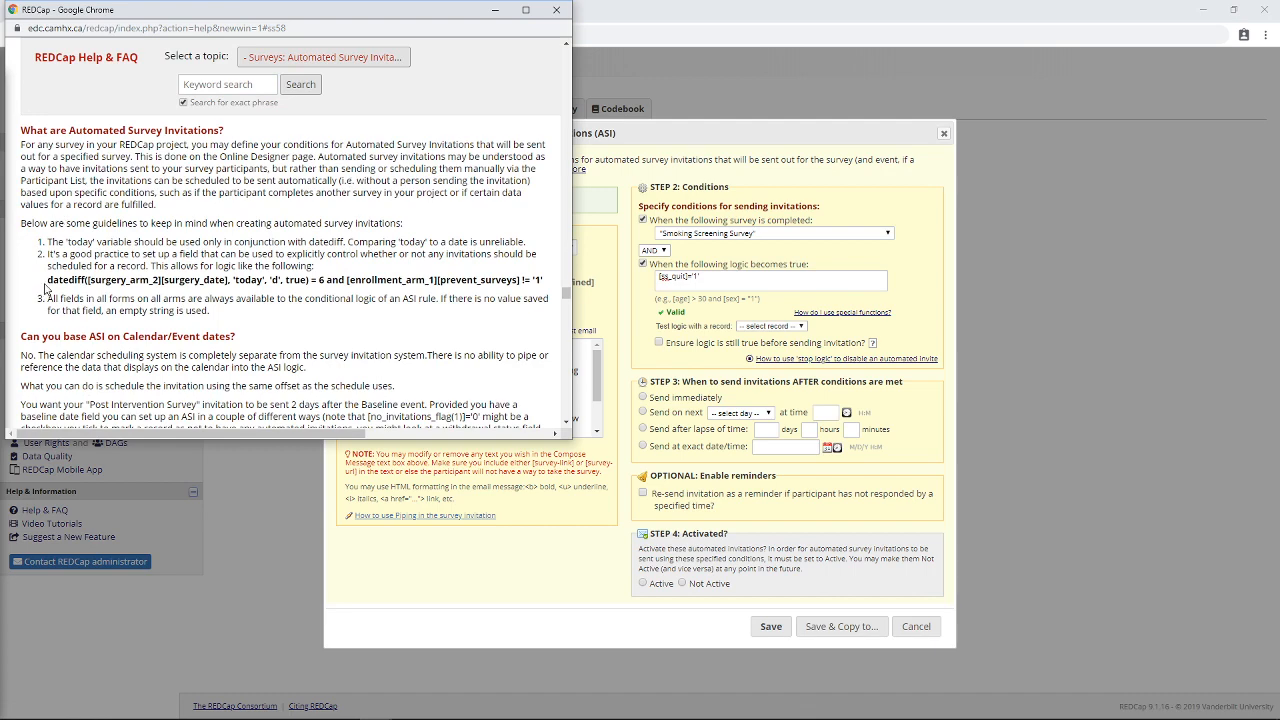
drag(47, 288, 521, 284)
click(408, 320)
scroll(300, 316, left, 1)
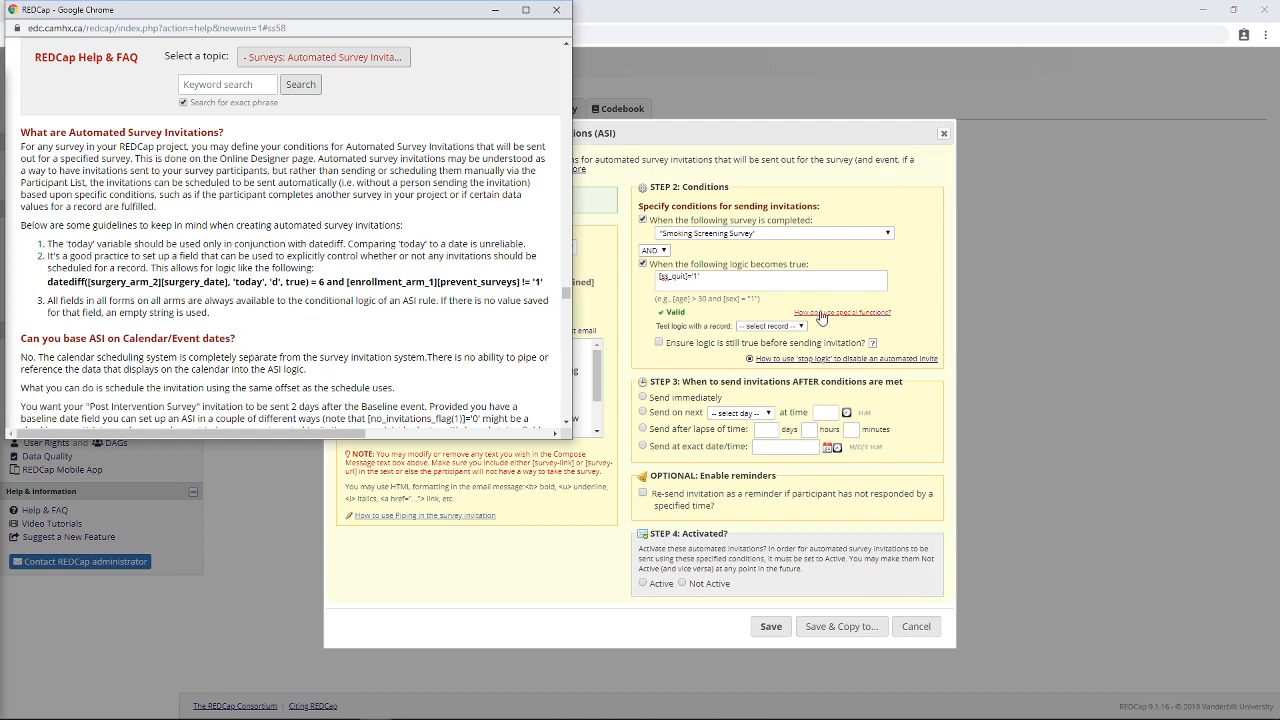
scroll(297, 238, down, 3)
scroll(297, 238, up, 5)
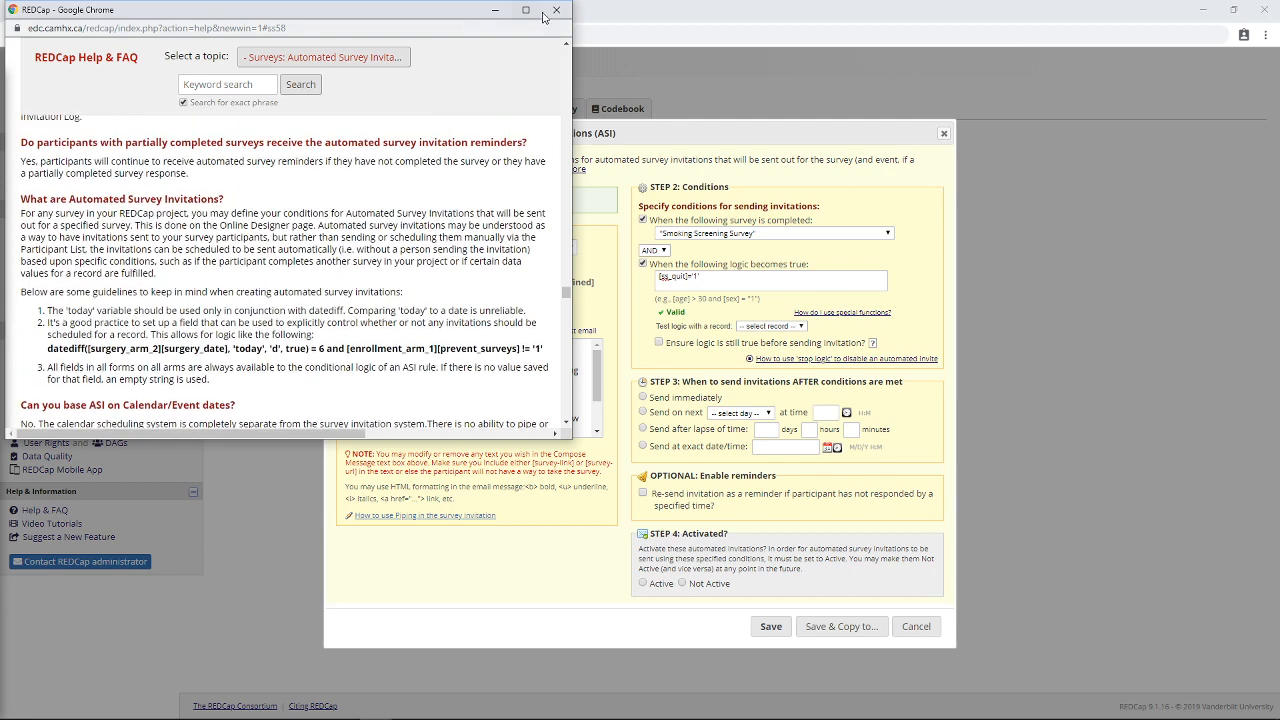
click(547, 14)
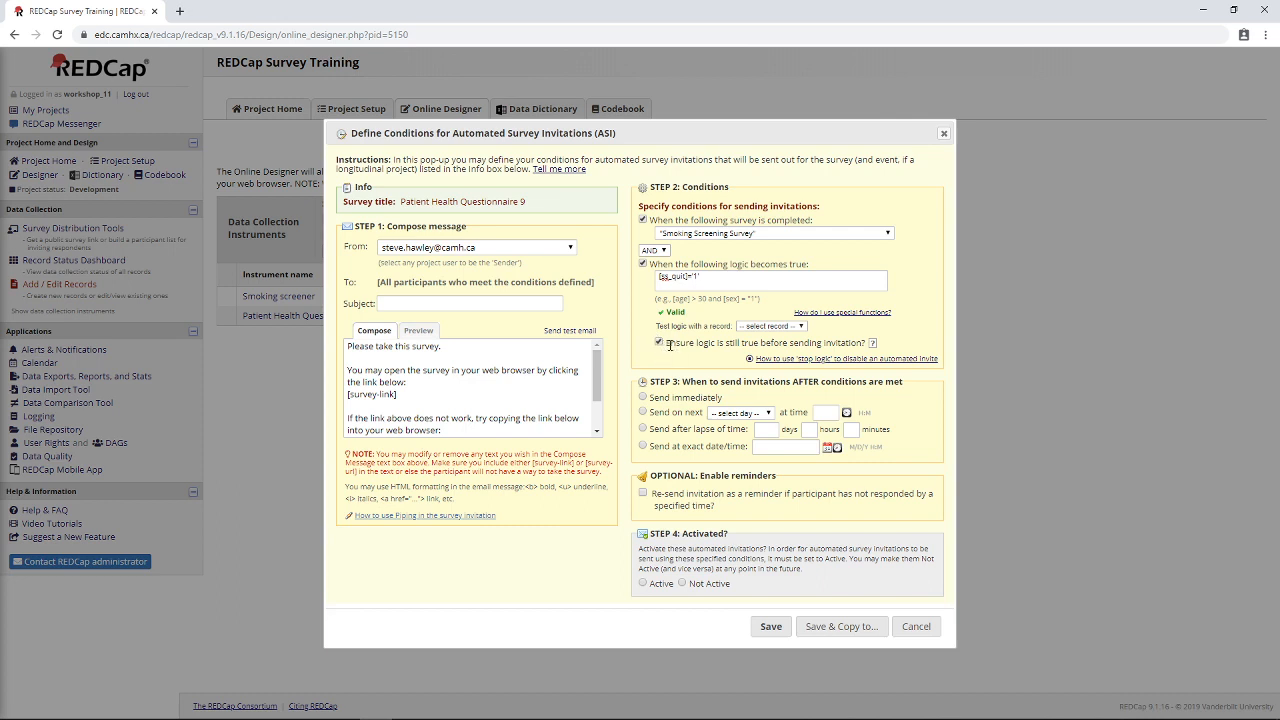
- Require the logic to still be true before the invitation is sent, and review the option against the logic condition
drag(668, 344, 843, 346)
click(838, 328)
drag(720, 277, 648, 281)
click(731, 279)
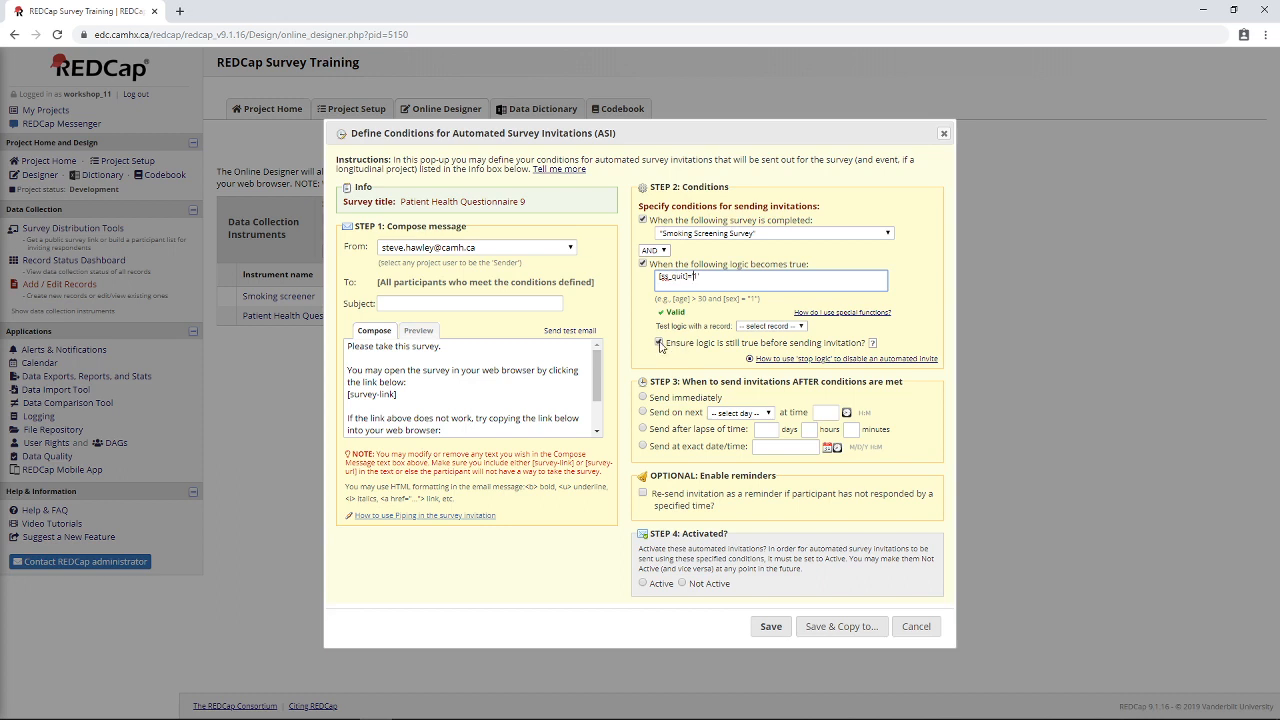
triple_click(675, 281)
click(748, 280)
drag(667, 343, 866, 345)
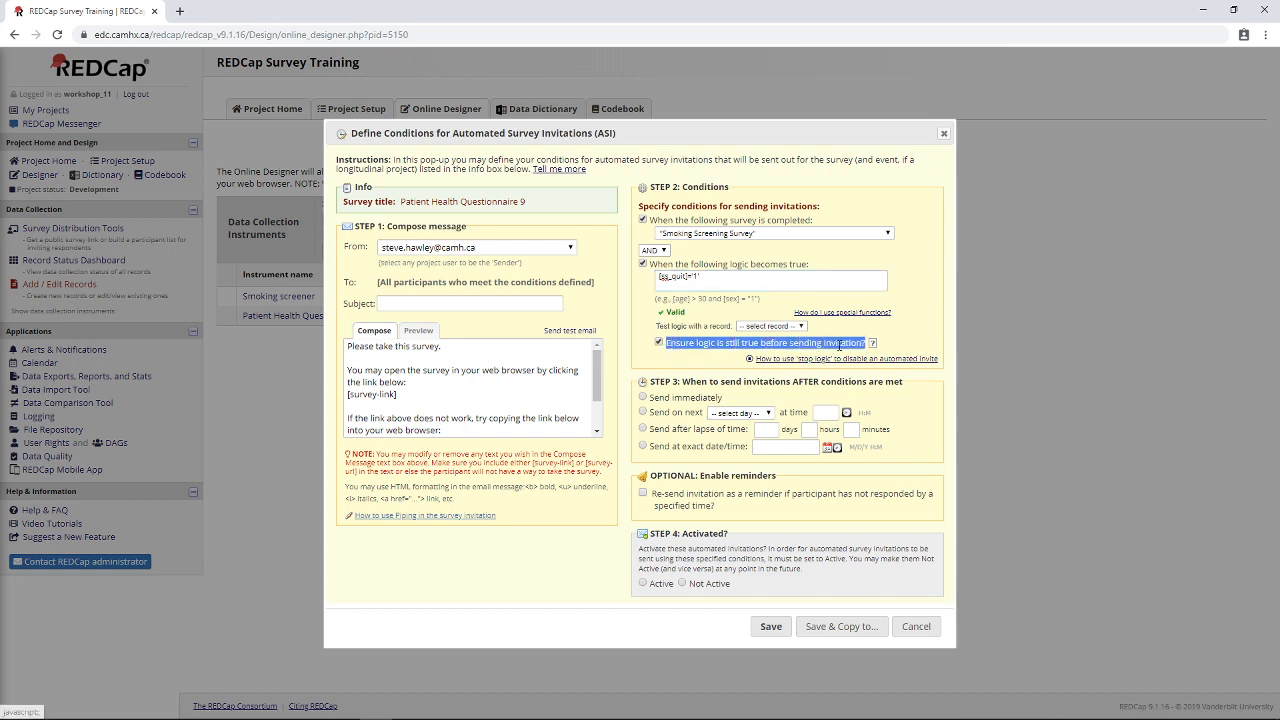
- Read the explanation of using stop logic to disable an automated invite, and close it
click(762, 359)
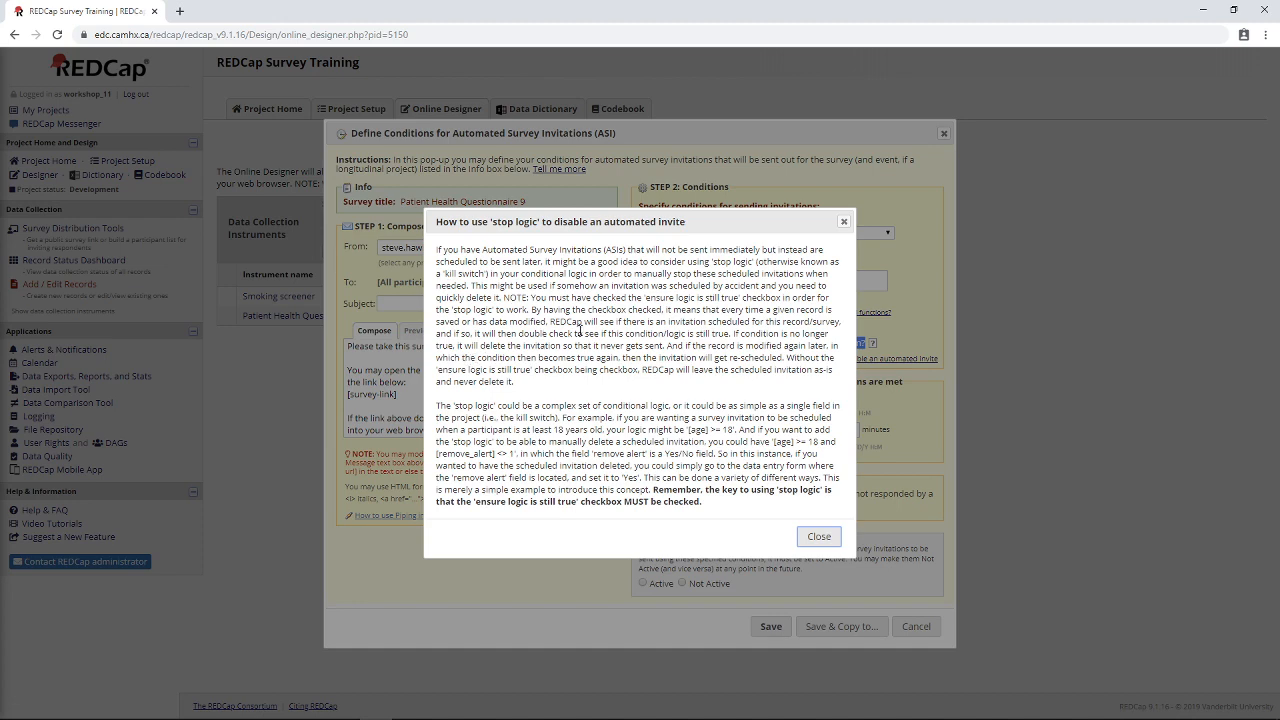
click(843, 226)
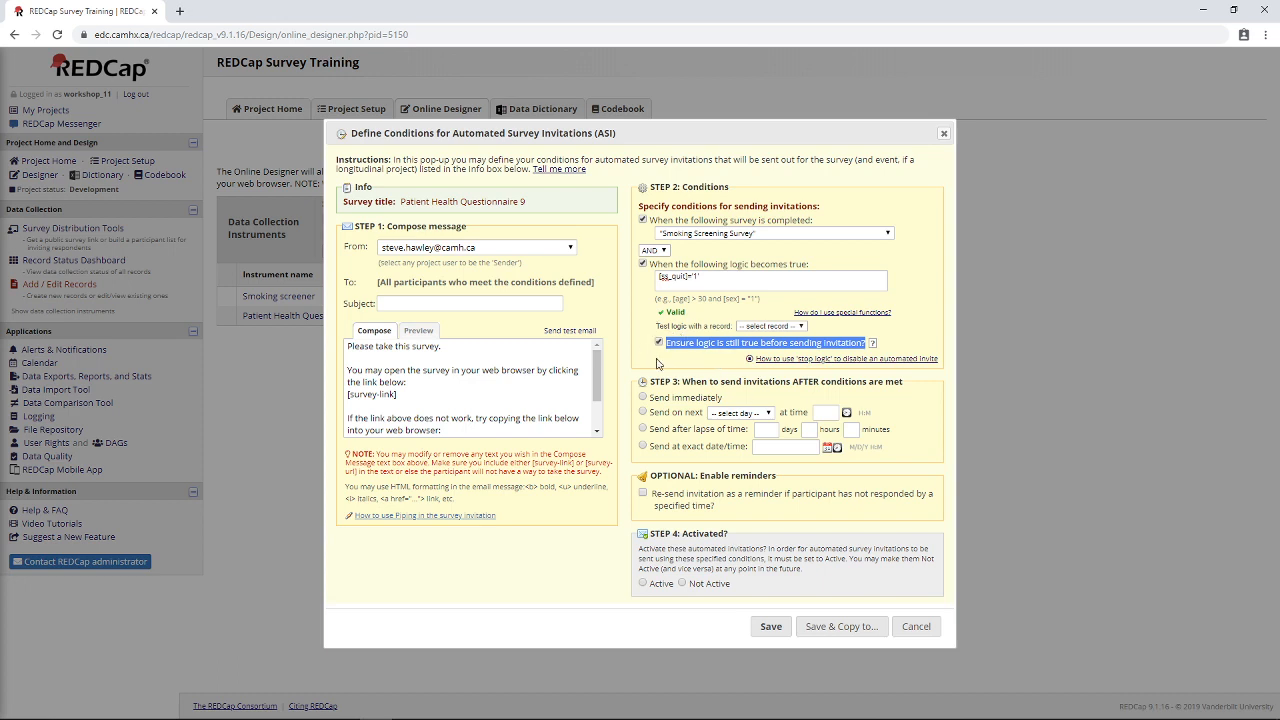
click(838, 360)
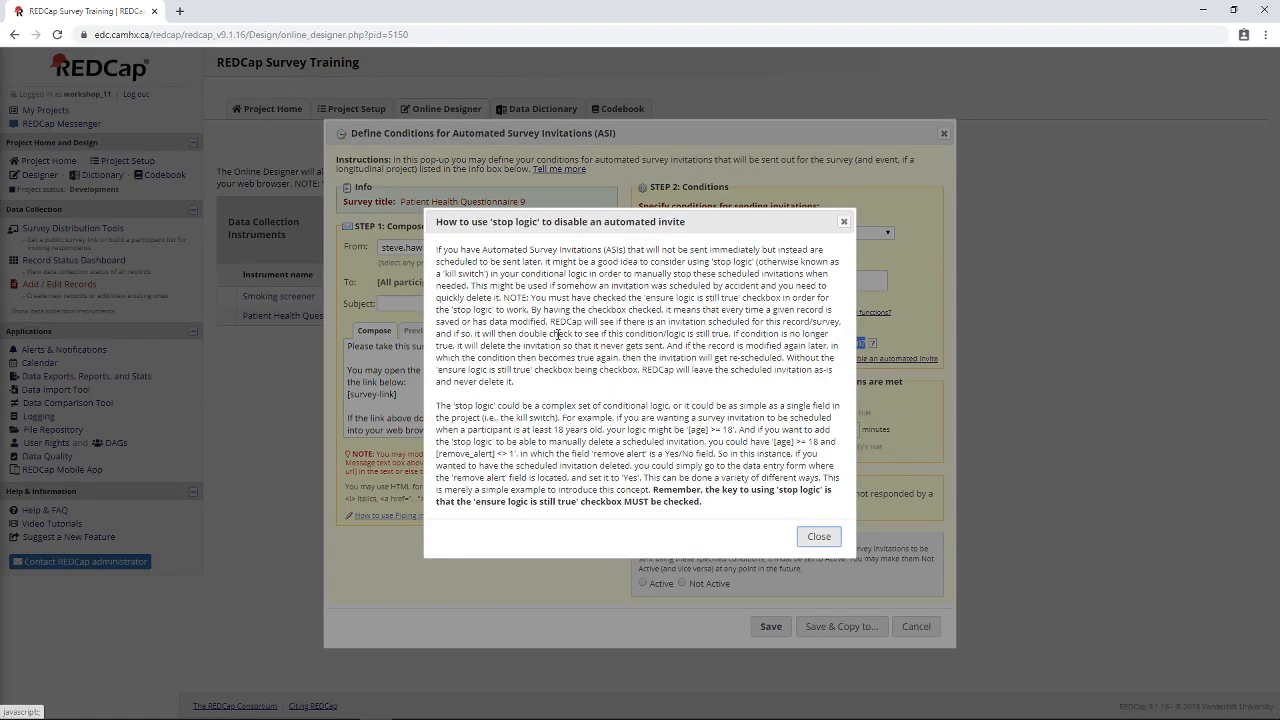
click(818, 537)
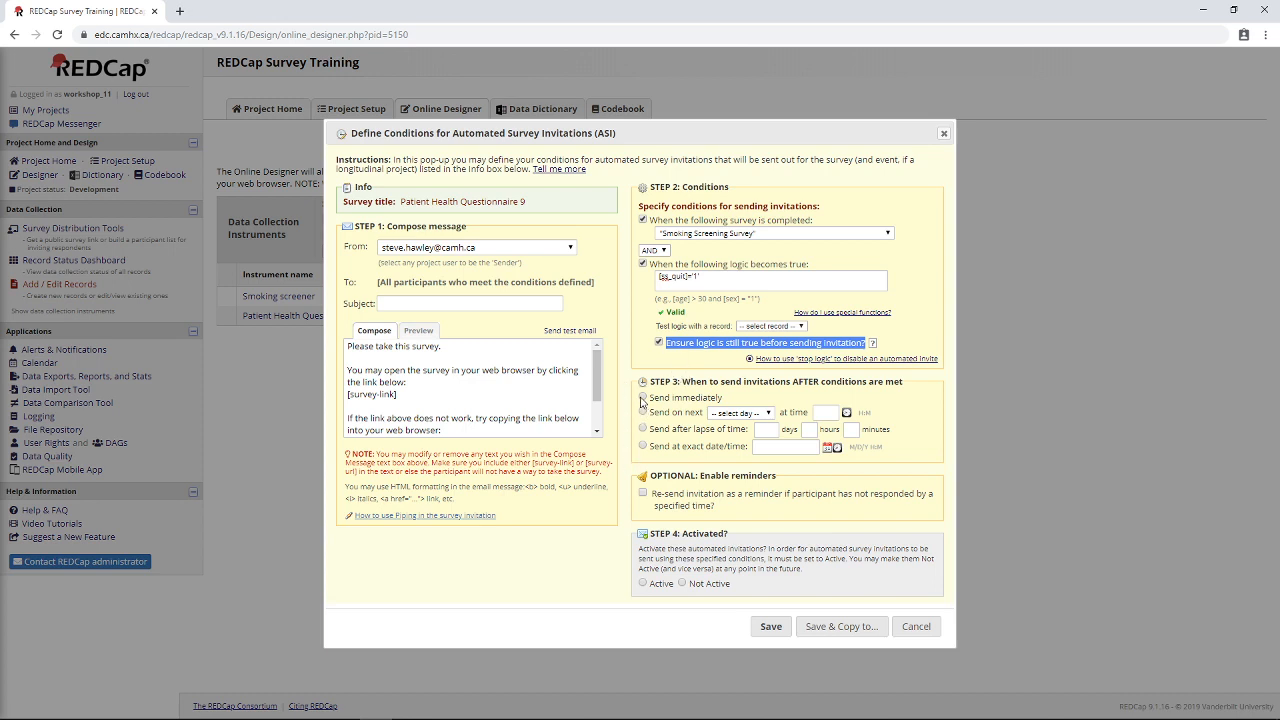
- Review the day-based sending option, and set the invitation to send immediately once its conditions are met
click(643, 412)
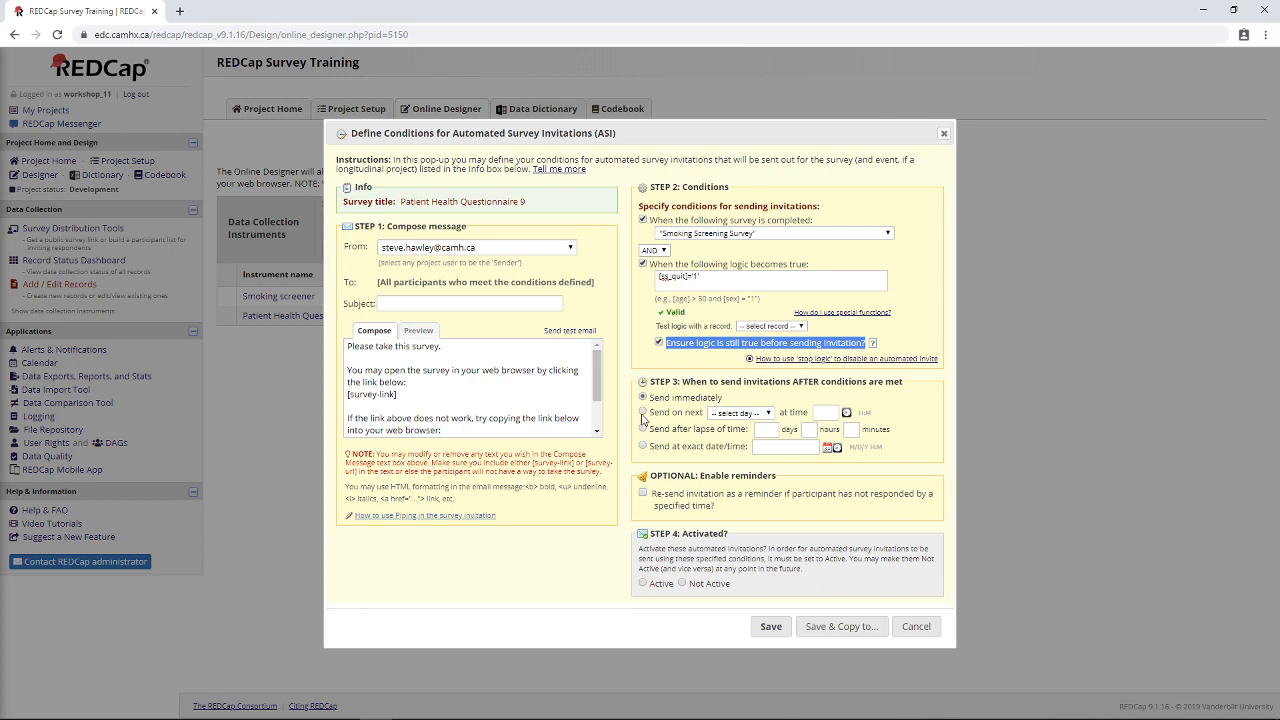
click(756, 413)
click(760, 418)
click(741, 424)
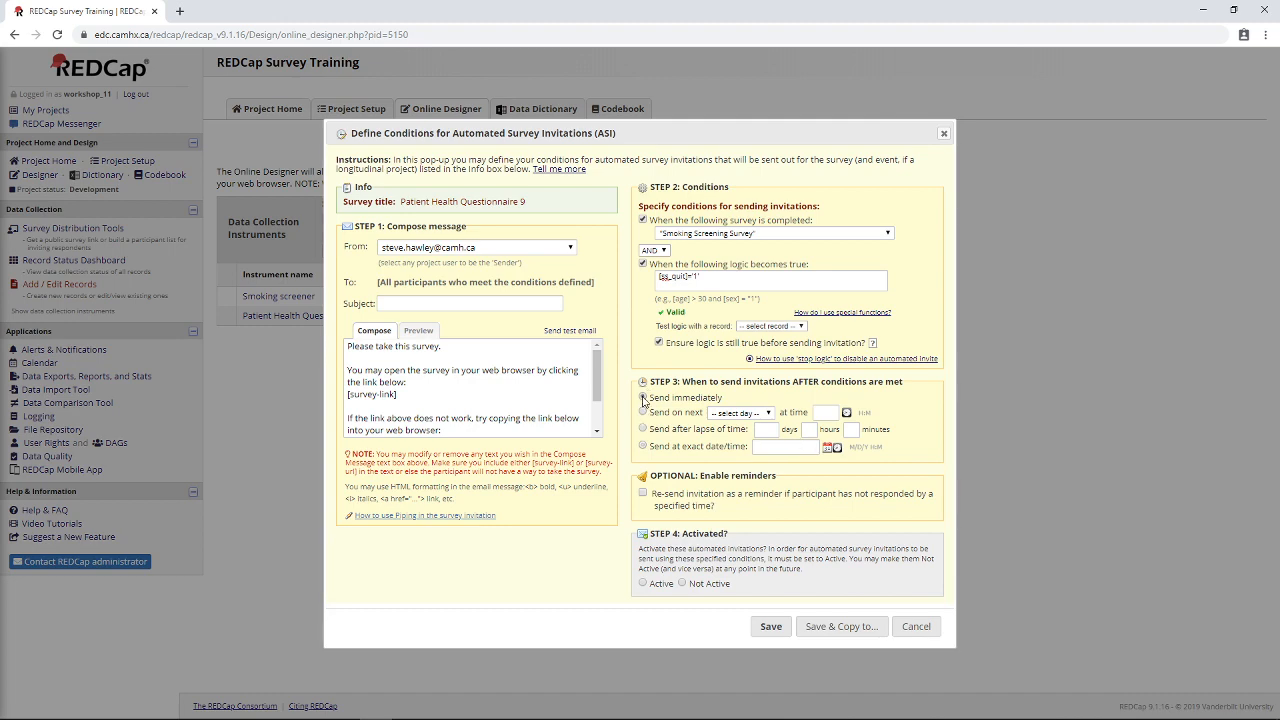
click(643, 398)
click(643, 493)
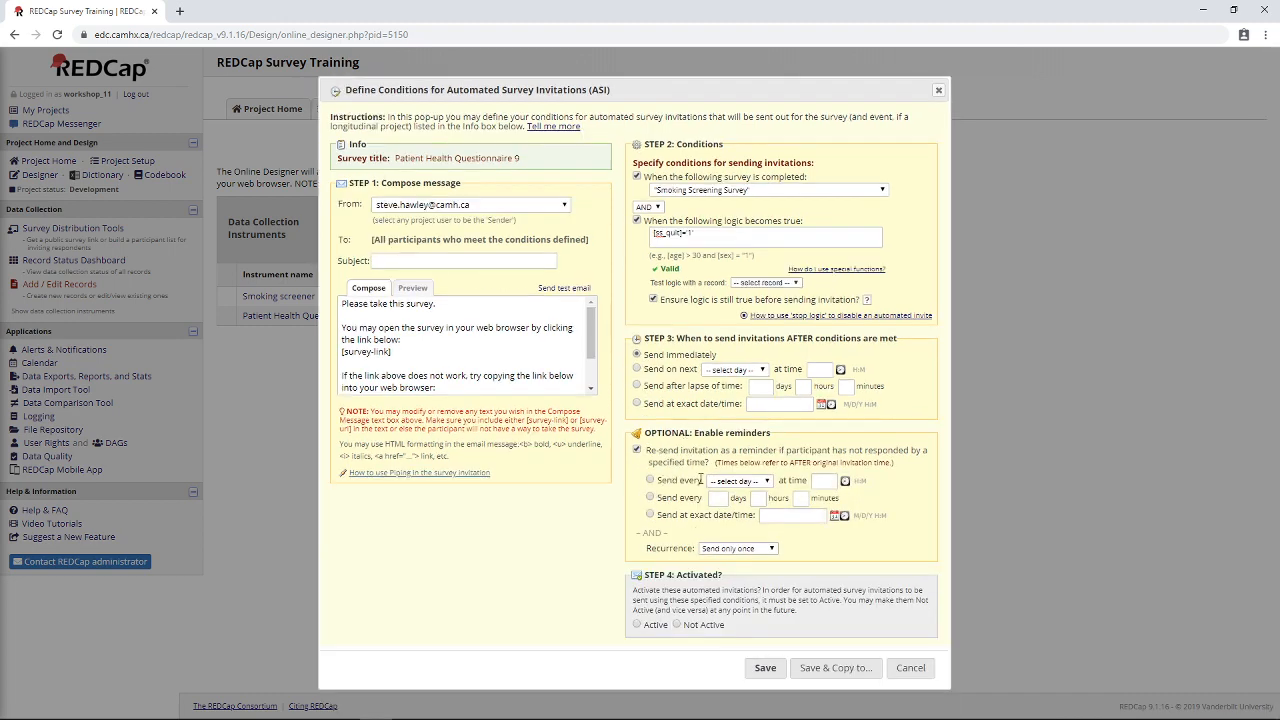
click(707, 546)
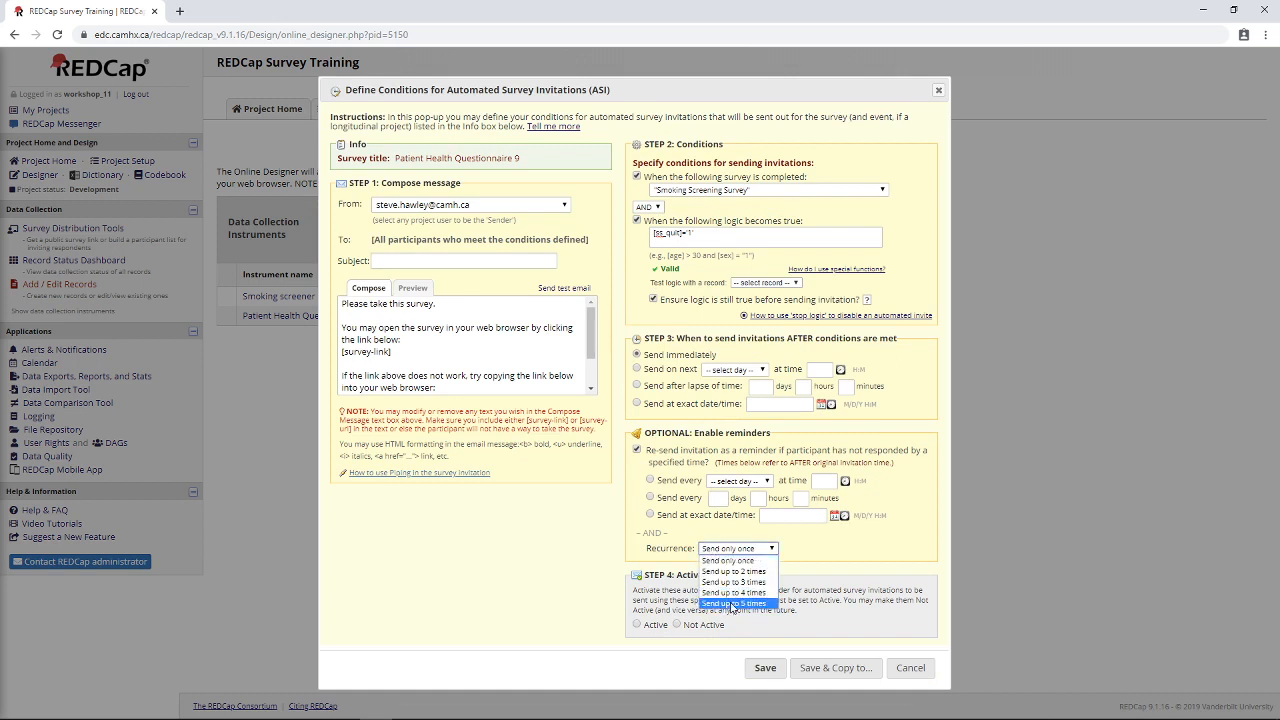
click(637, 450)
click(637, 450)
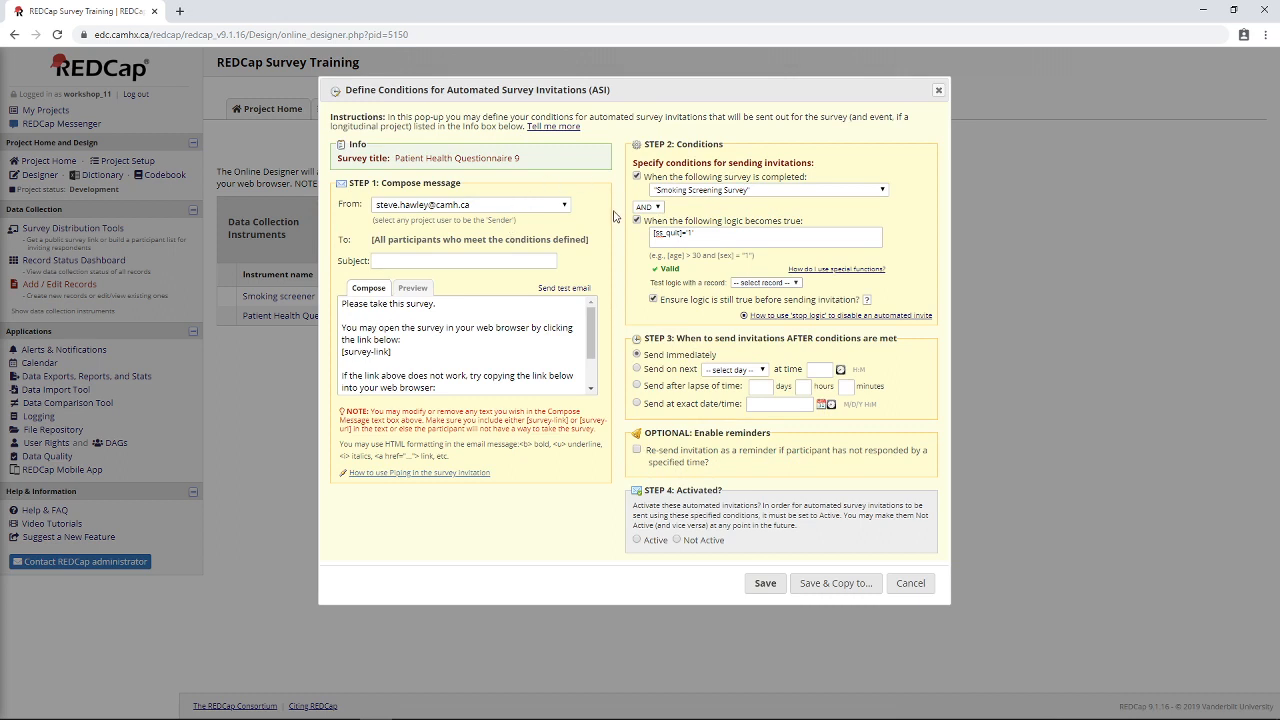
- Enter "subject" as the invitation's subject, set the automated invitation to Active and save it
click(457, 261)
click(637, 541)
click(765, 583)
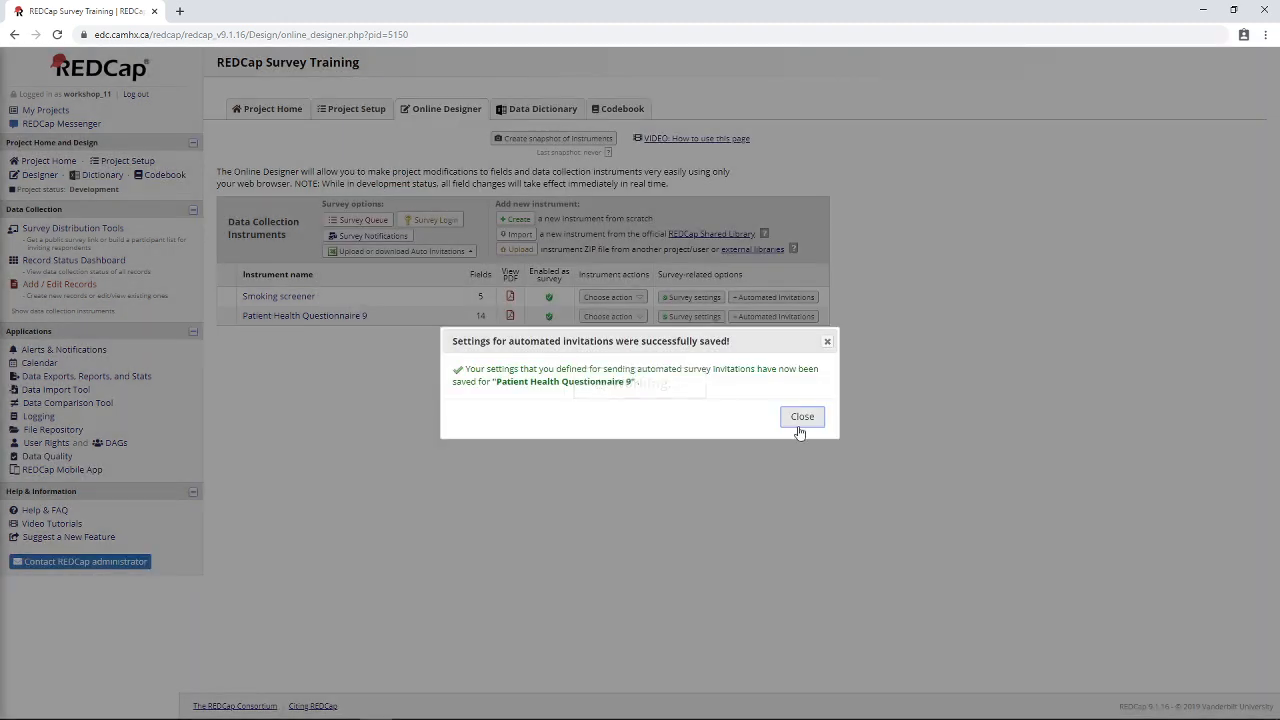
click(800, 418)
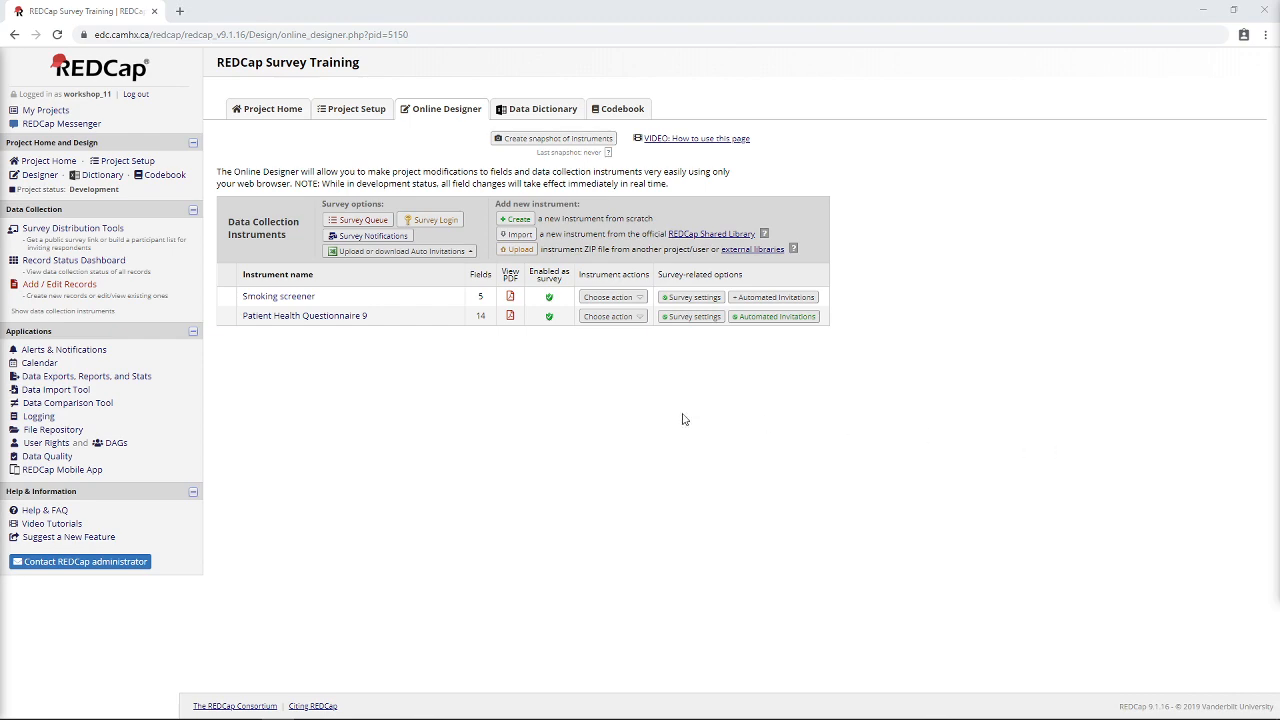
- Reopen the Patient Health Questionnaire 9 automated invitation, switch its timing to send on the next Day, and try to save it
click(751, 317)
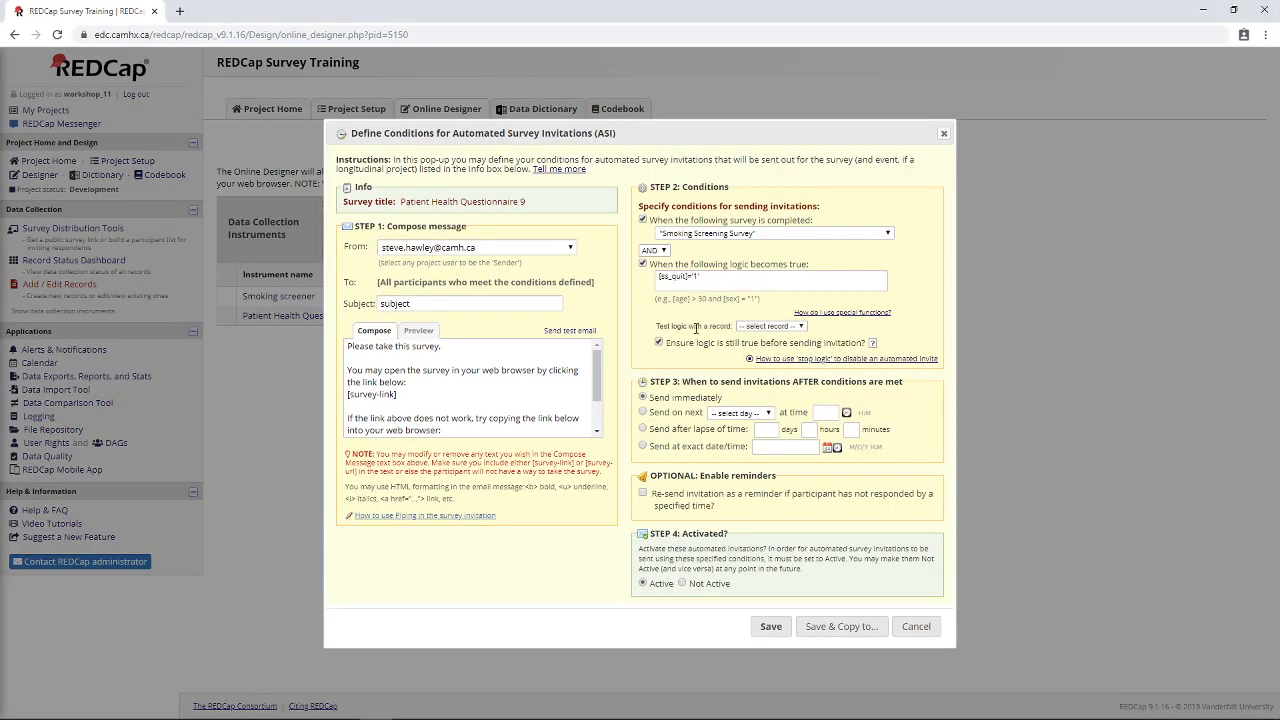
click(737, 413)
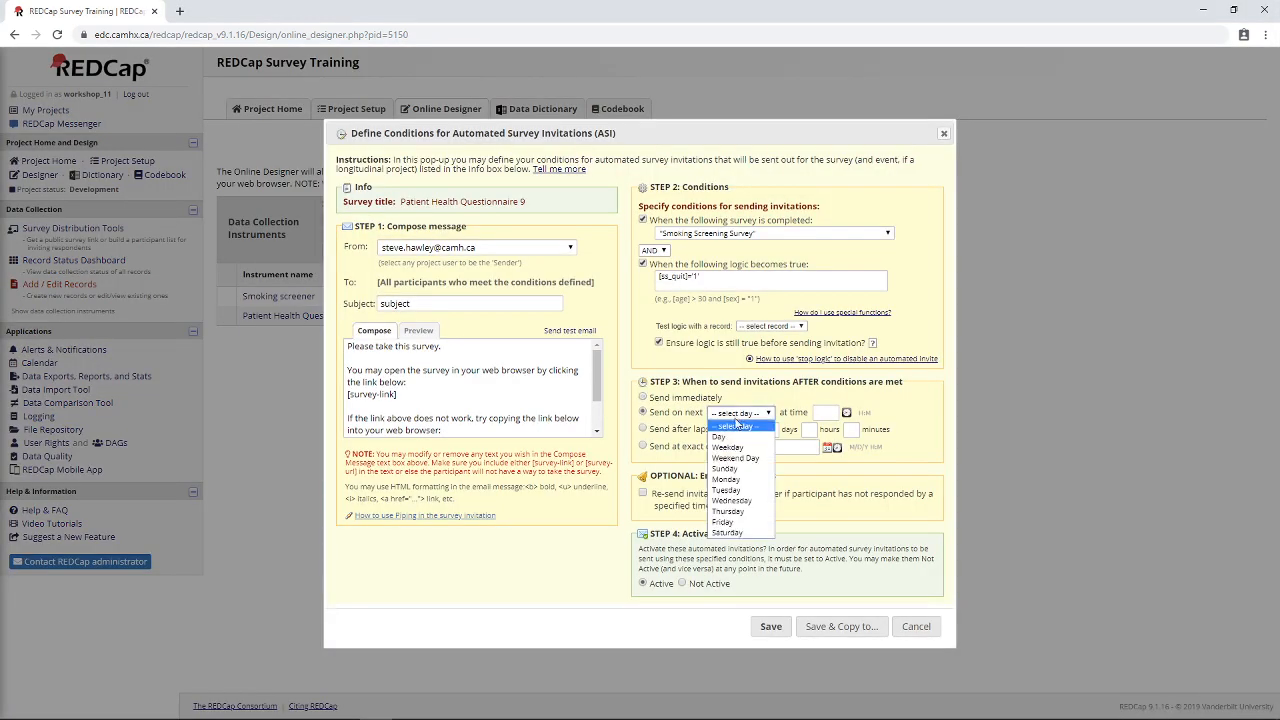
click(732, 436)
click(760, 628)
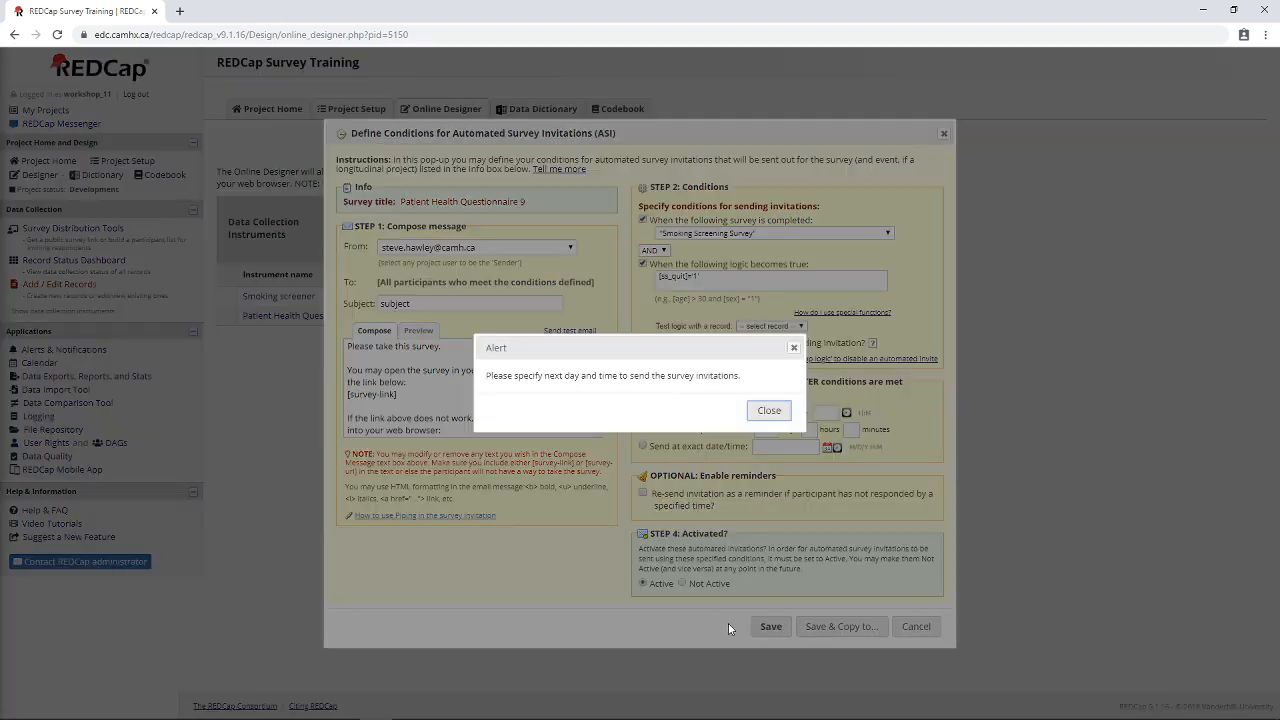
click(774, 410)
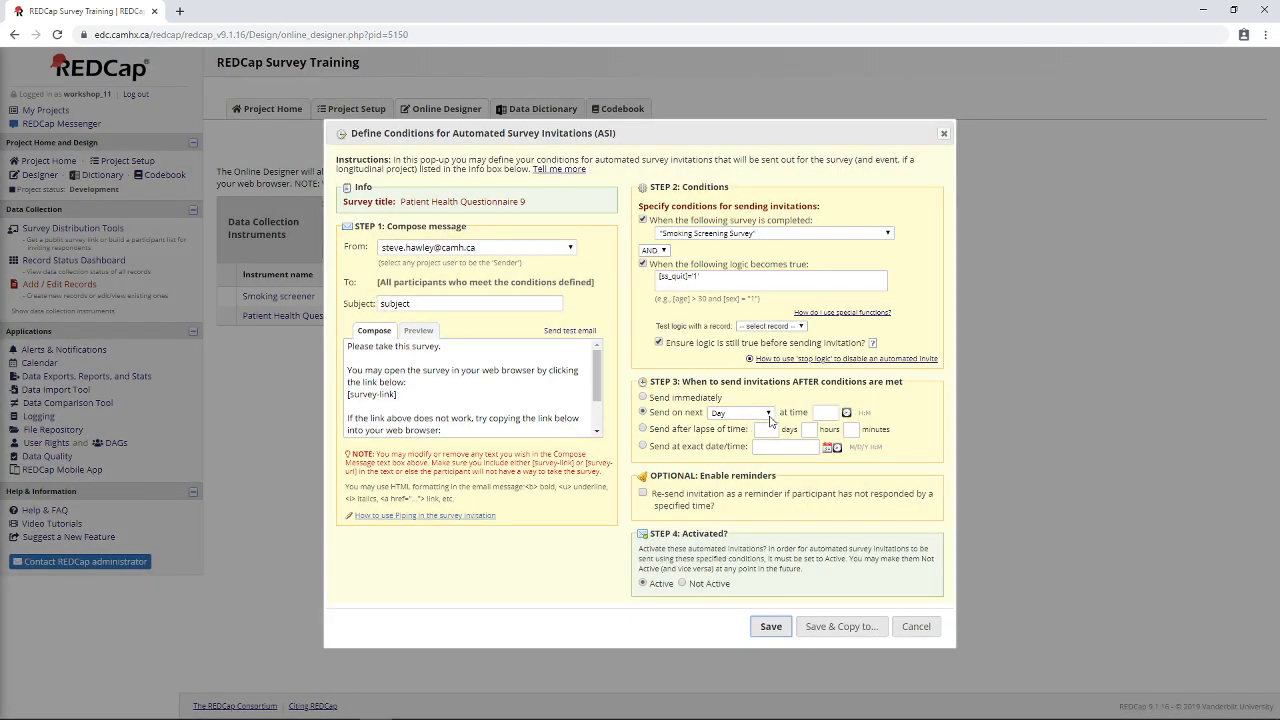
- Set the next-day sending time to 16:24 and save the automated invitation settings
click(832, 411)
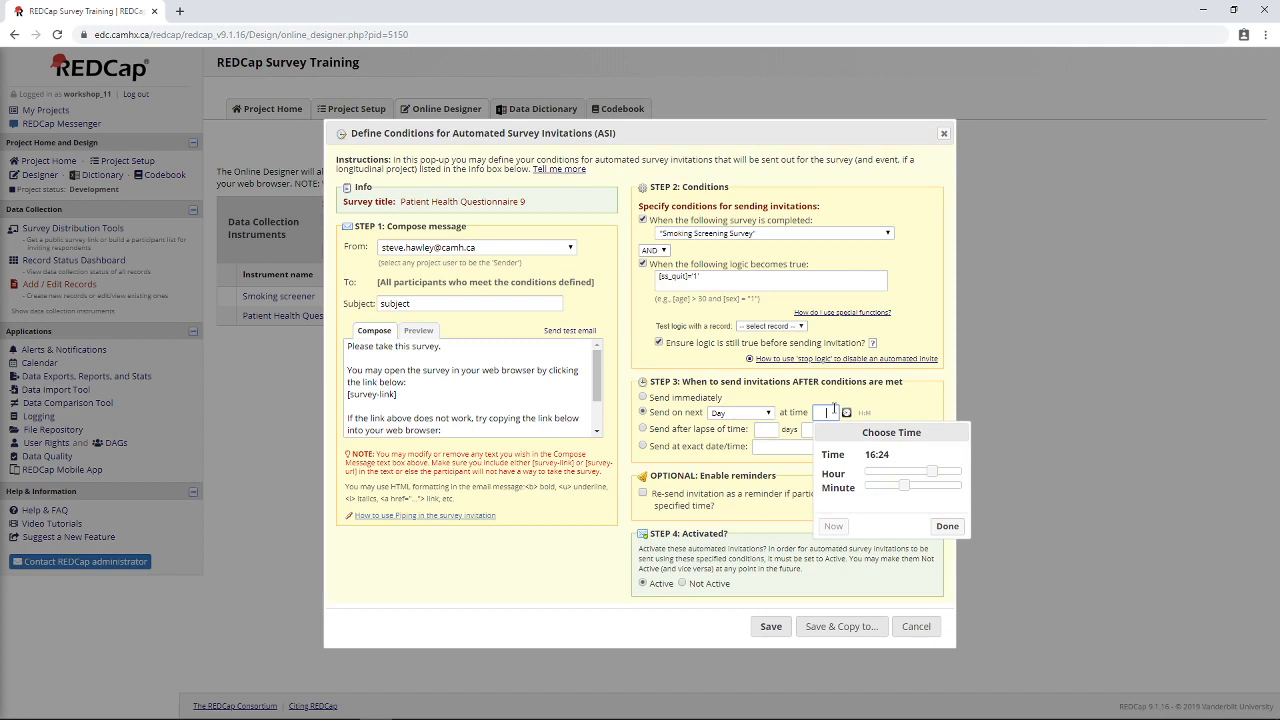
click(945, 527)
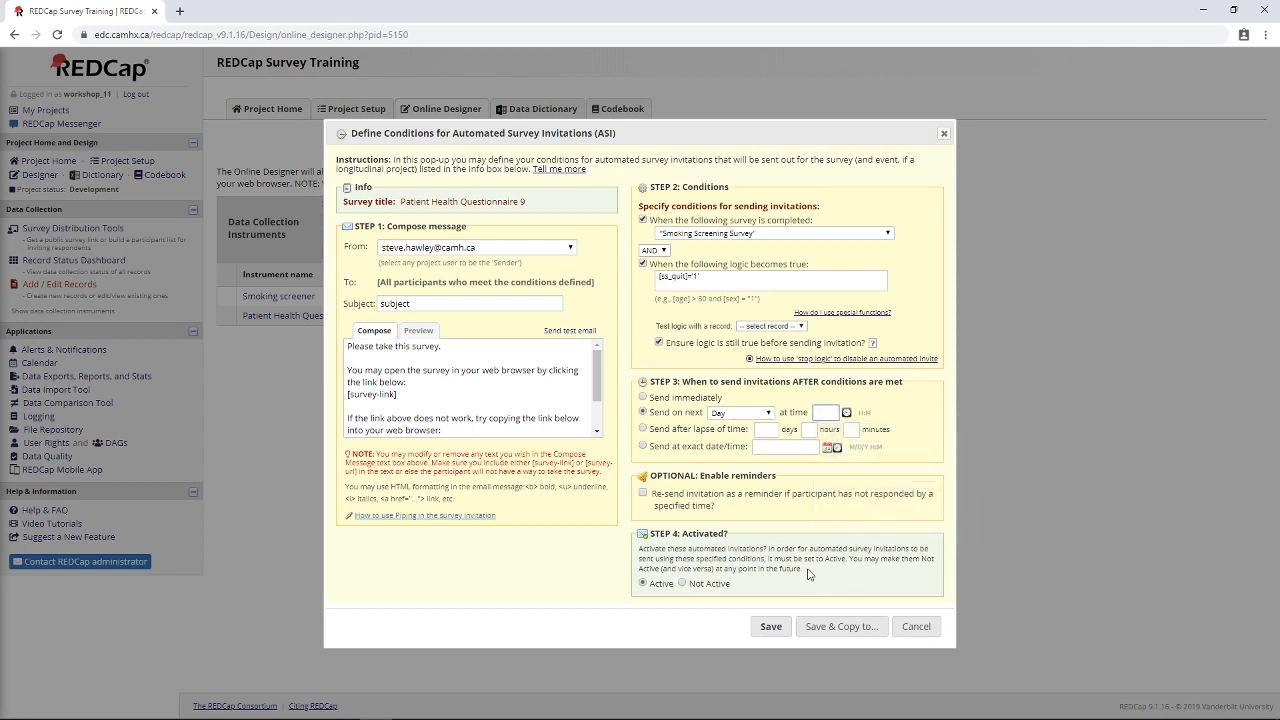
click(846, 412)
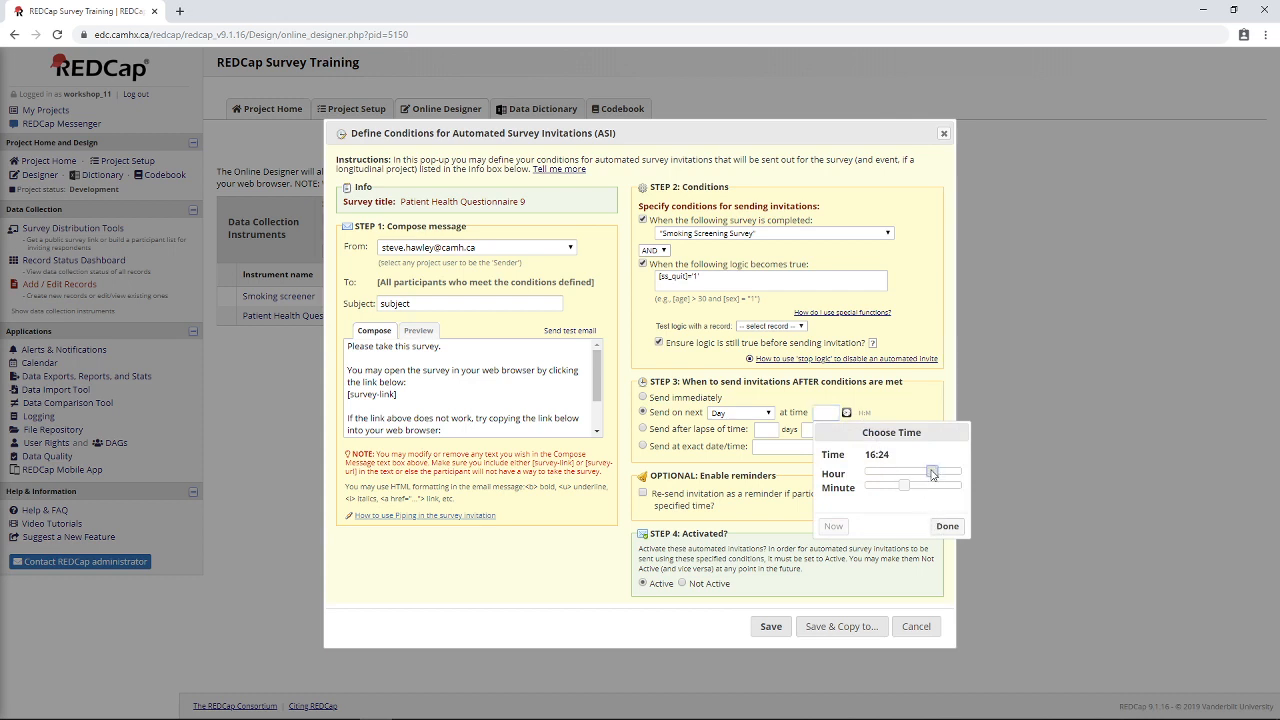
click(946, 525)
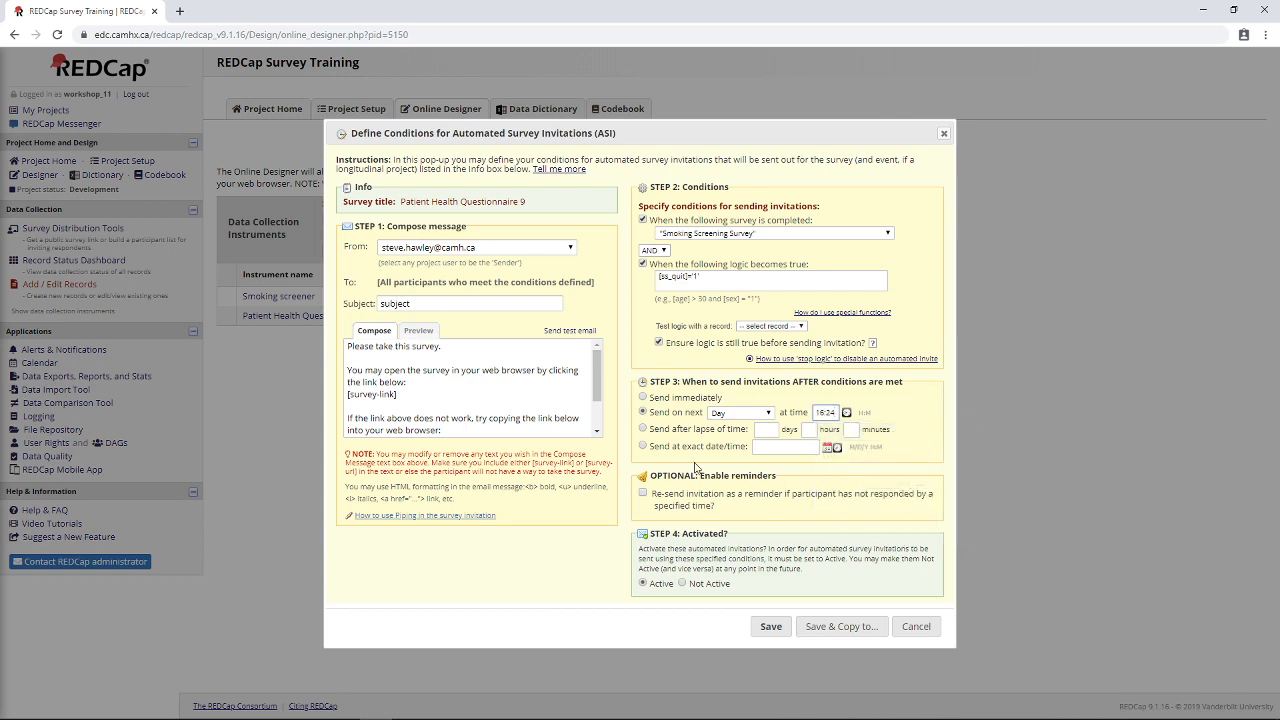
click(767, 627)
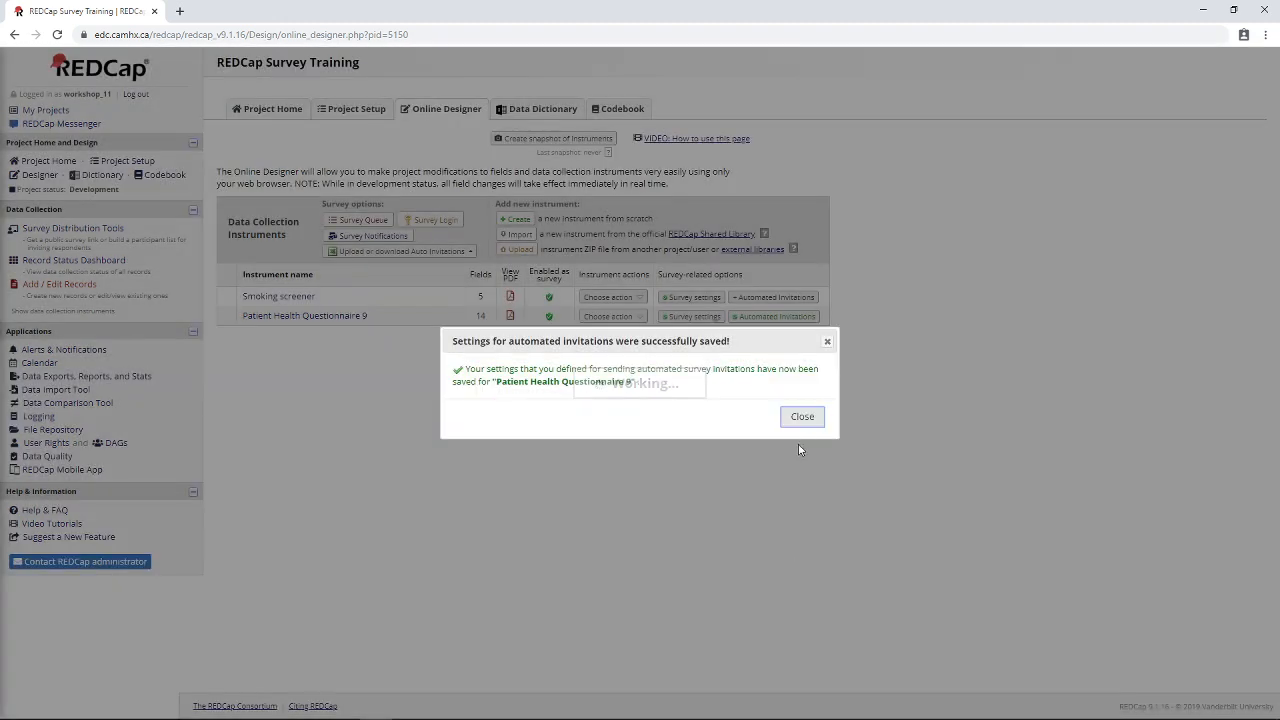
click(806, 418)
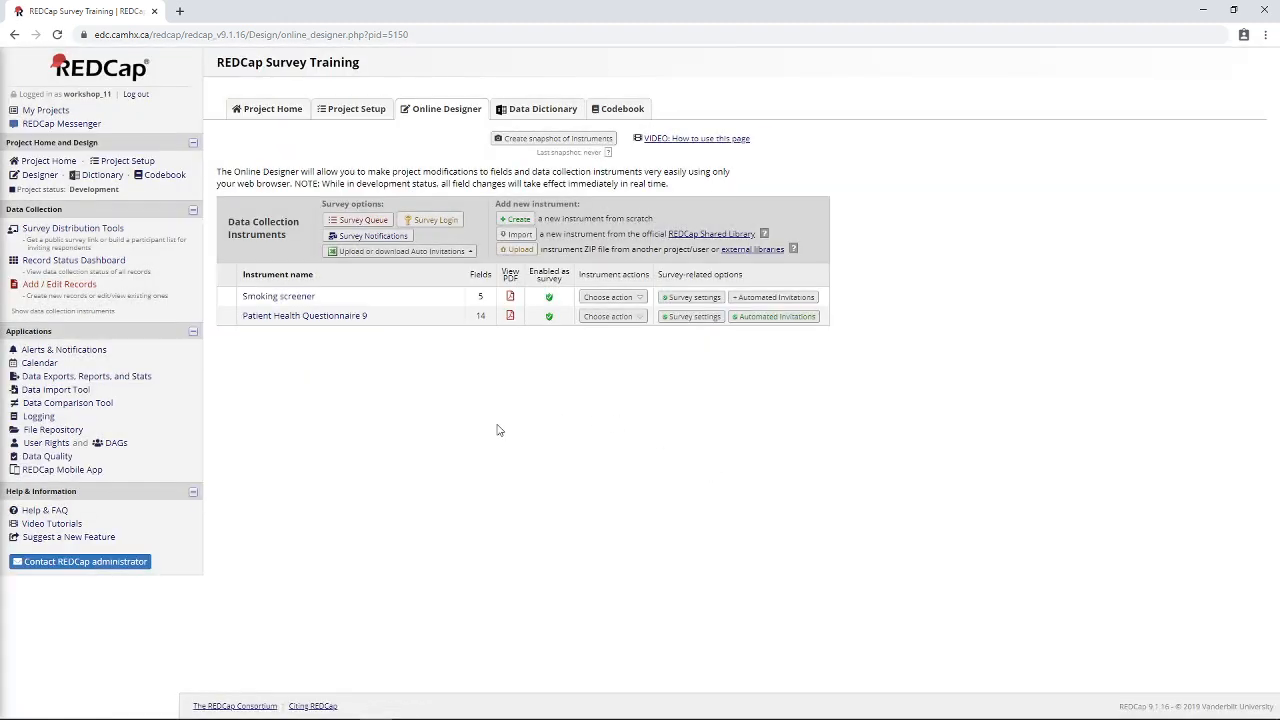
- Open the Smoking Screening Survey through the link of the participant with a listed e-mail in the participant list
click(84, 230)
click(350, 133)
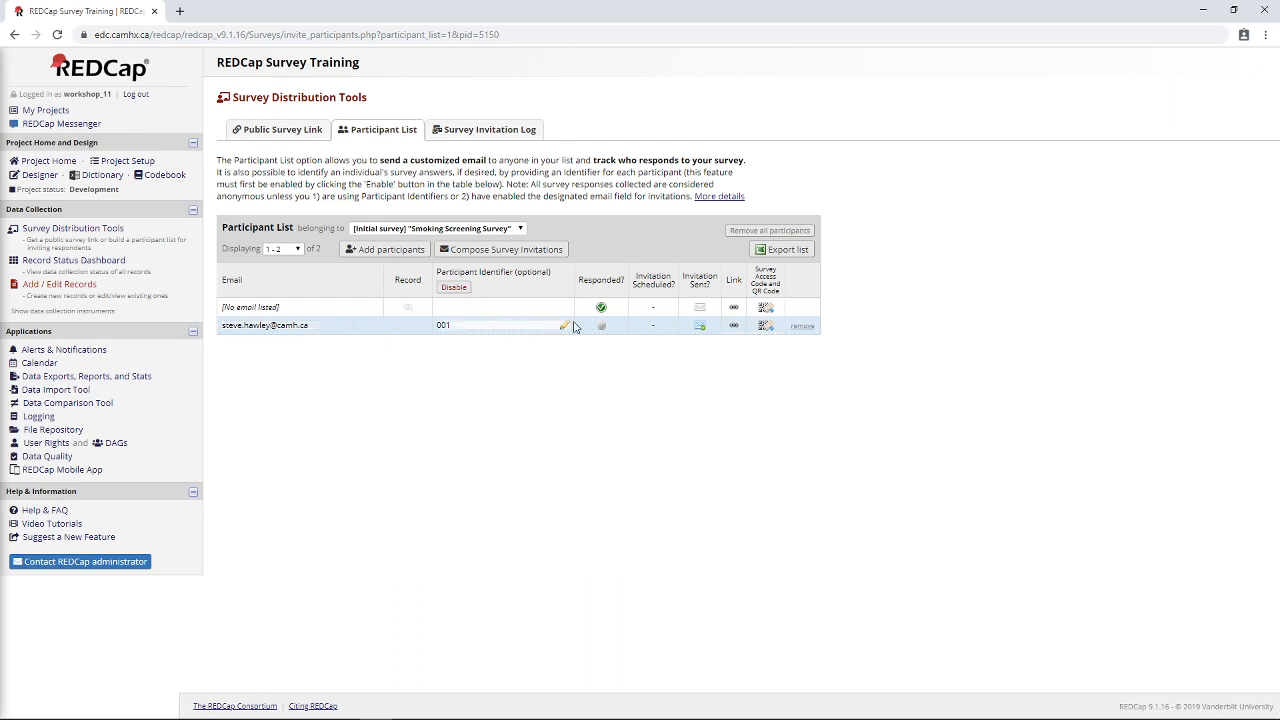
click(734, 327)
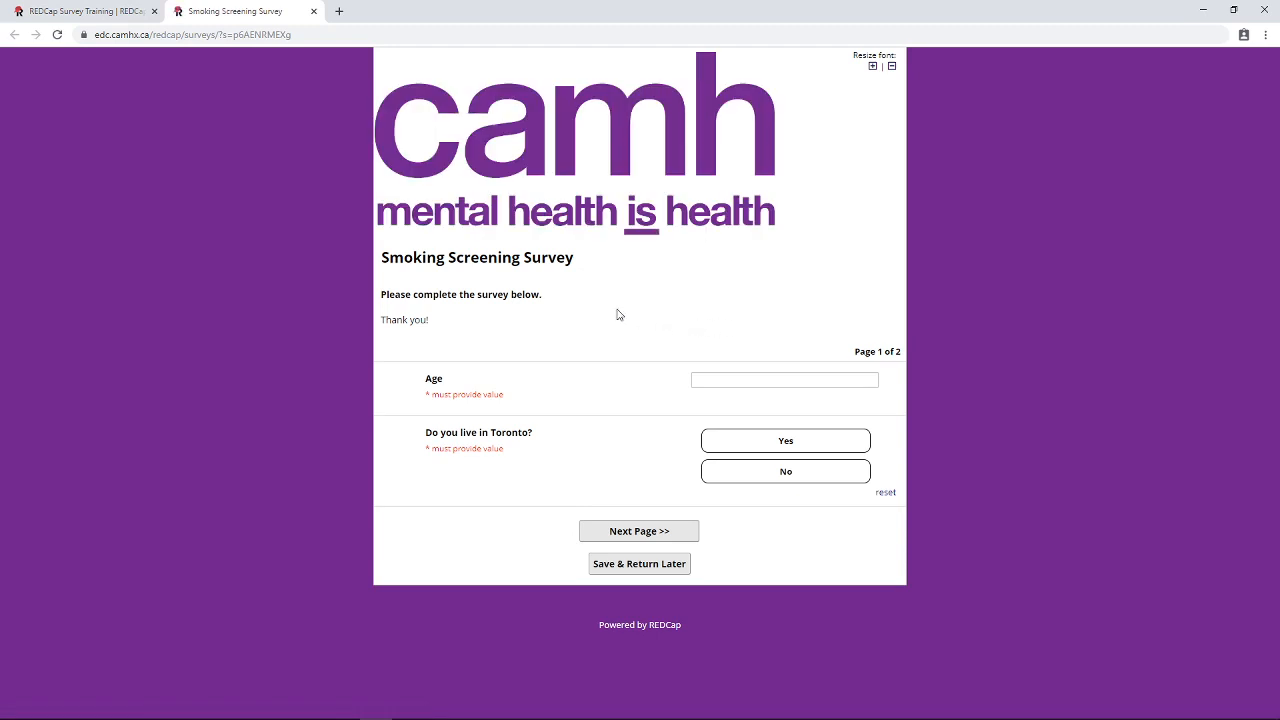
- Answer the first survey page with age 33 and Yes for living in Toronto, and continue to the second page
click(730, 378)
text(33)
click(786, 445)
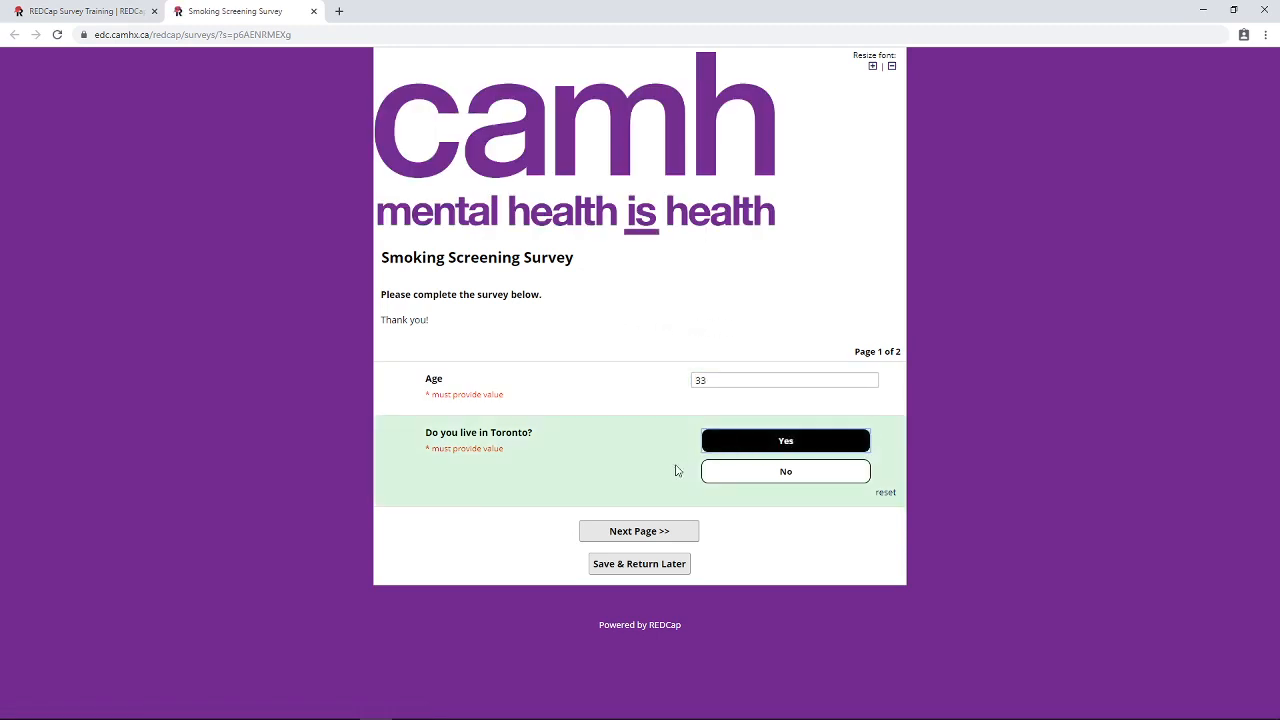
click(660, 530)
- Answer "I smoke cigarettes" and Yes to trying to quit, submit the survey and close it
click(760, 334)
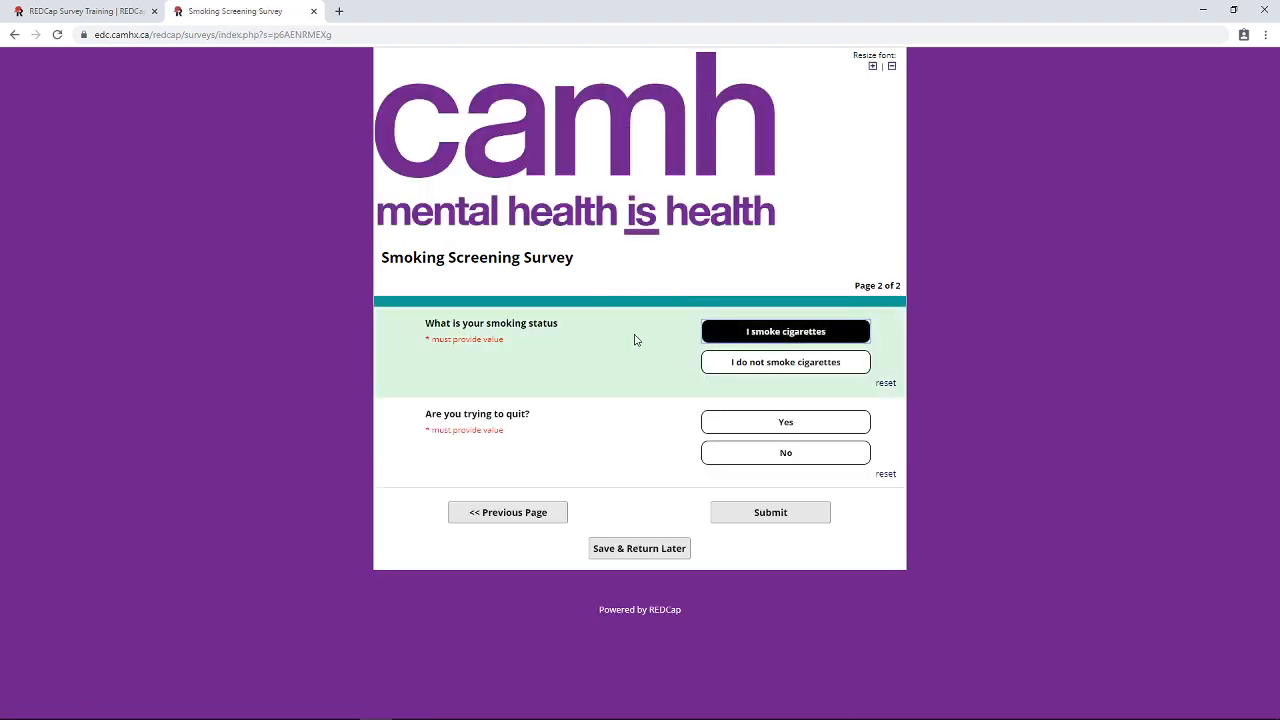
click(726, 424)
click(756, 516)
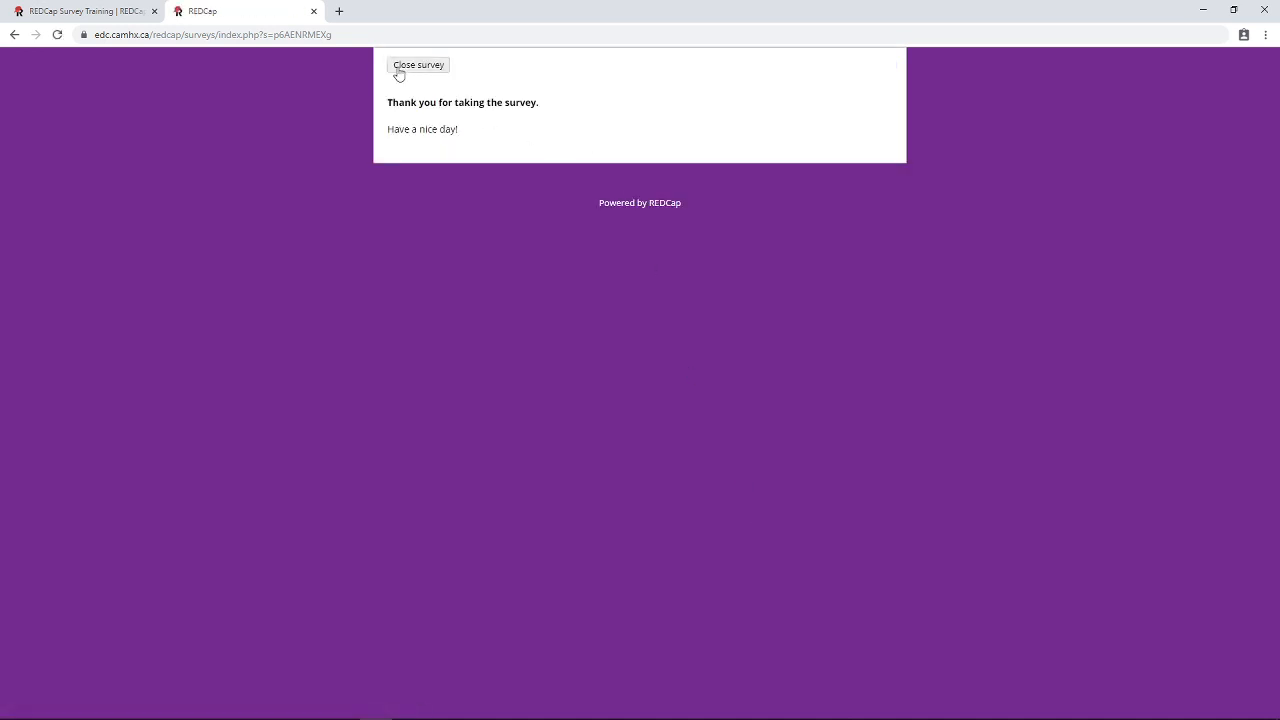
click(405, 68)
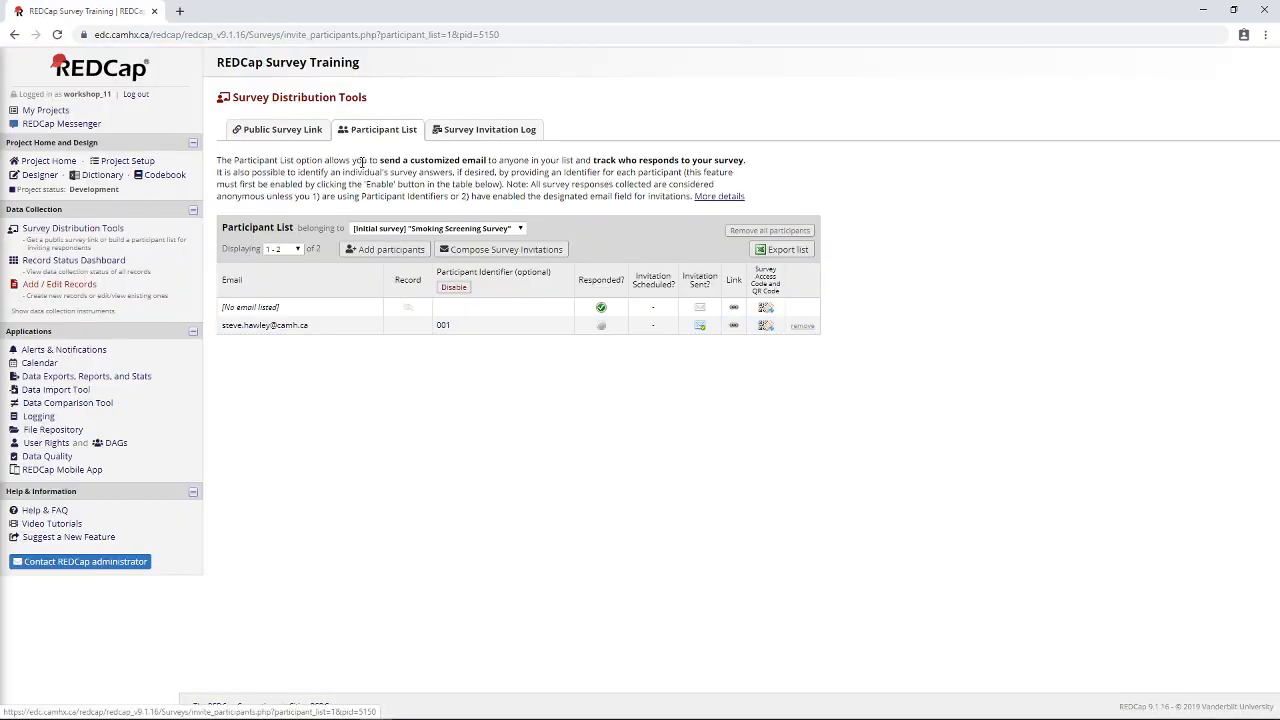
- Check the Survey Invitation Log for scheduled invitations and for invitations already sent
click(490, 128)
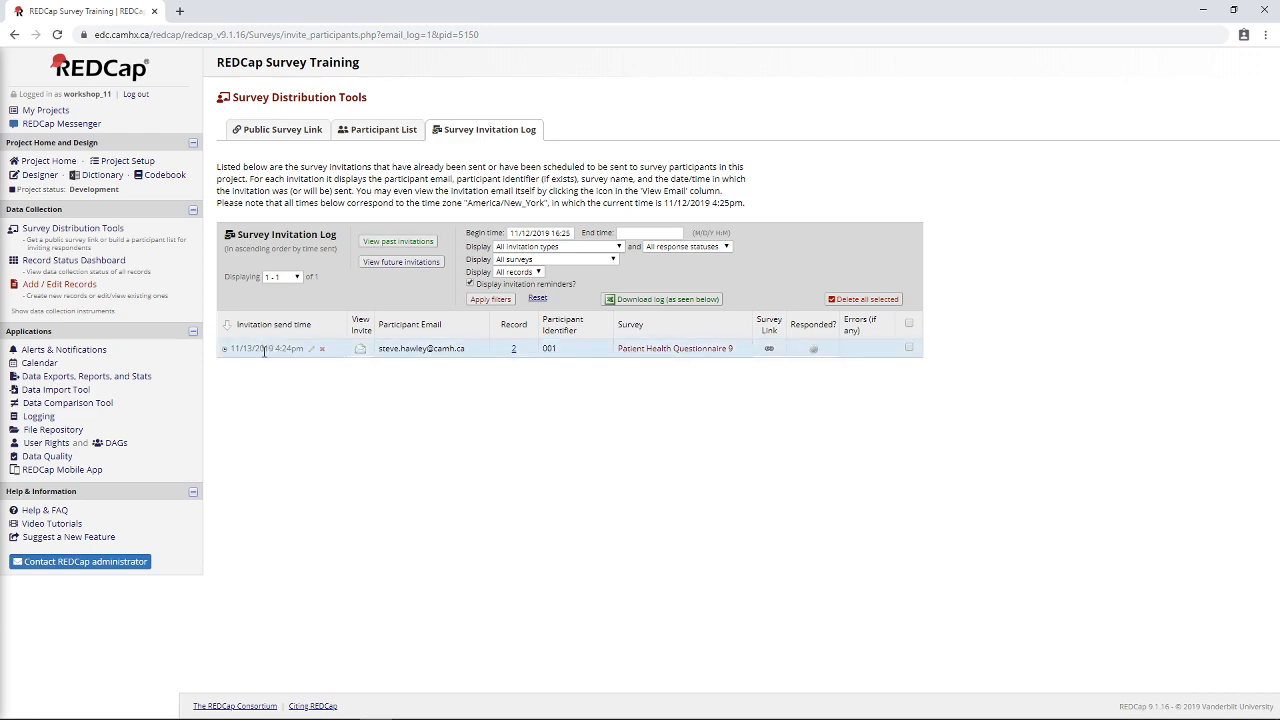
click(397, 243)
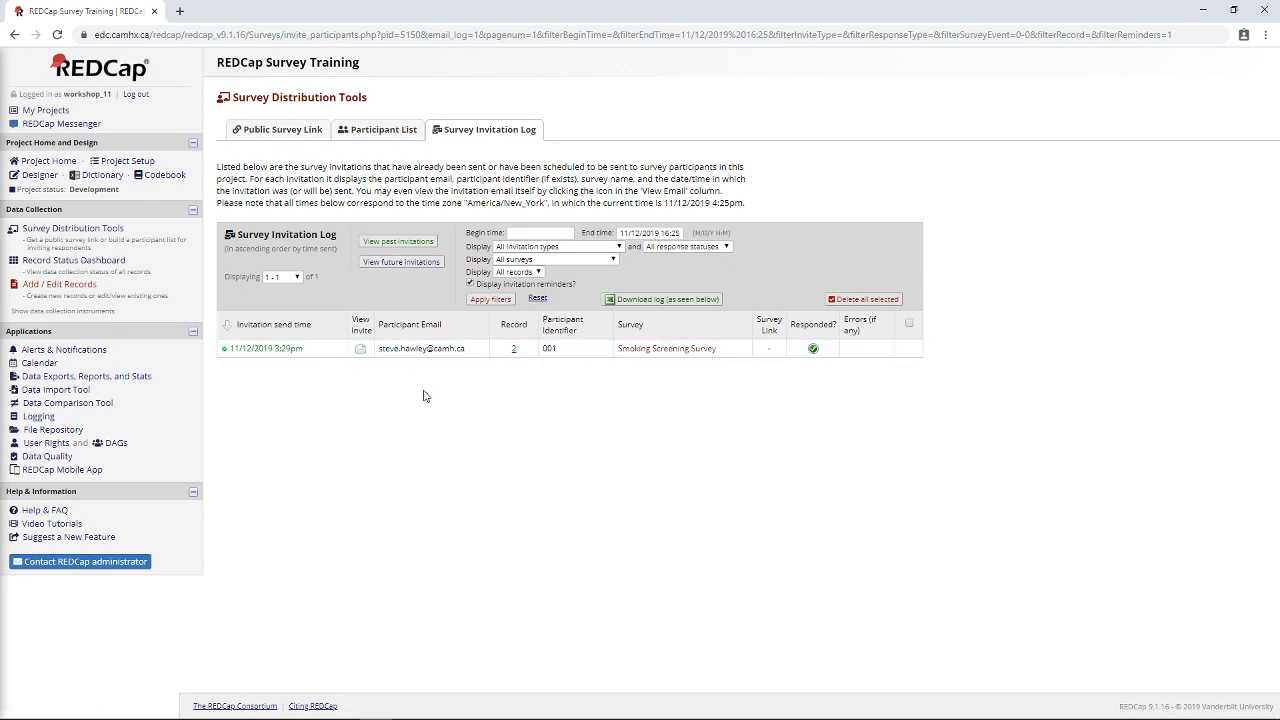
- Review the automated invitation conditions of Patient Health Questionnaire 9 in the Online Designer, and close them without changes
click(40, 175)
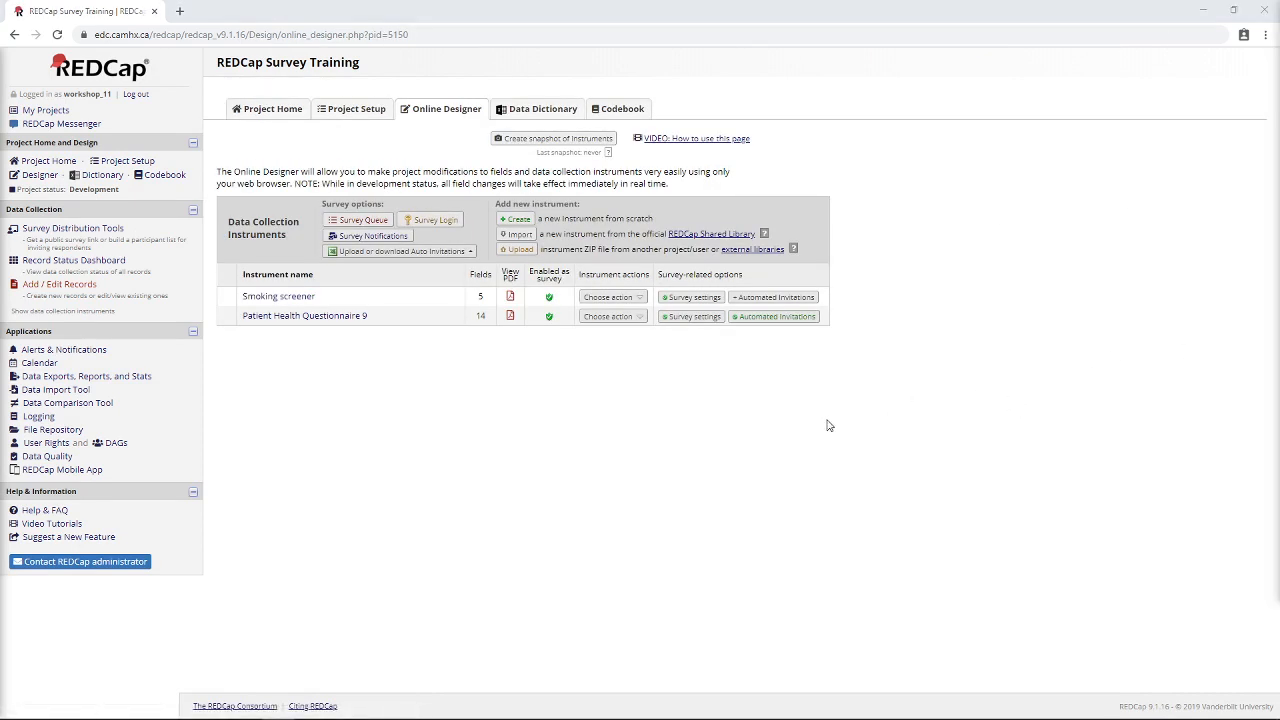
click(737, 320)
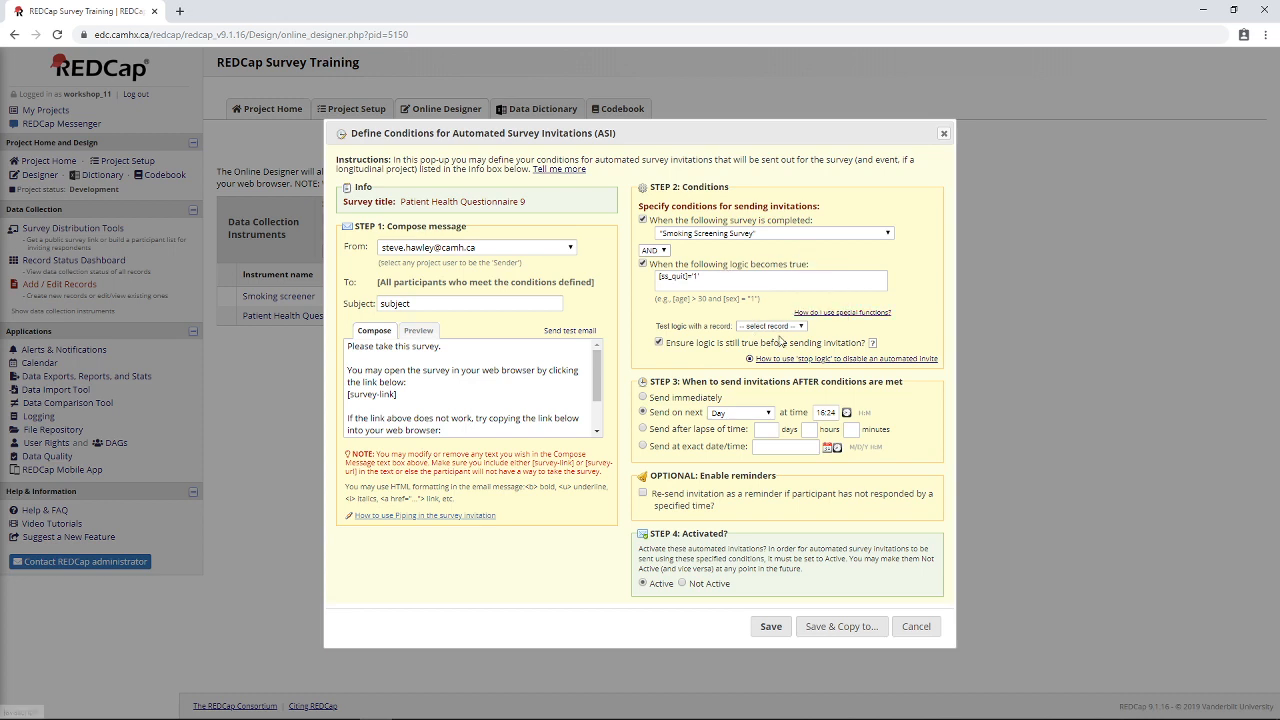
click(944, 134)
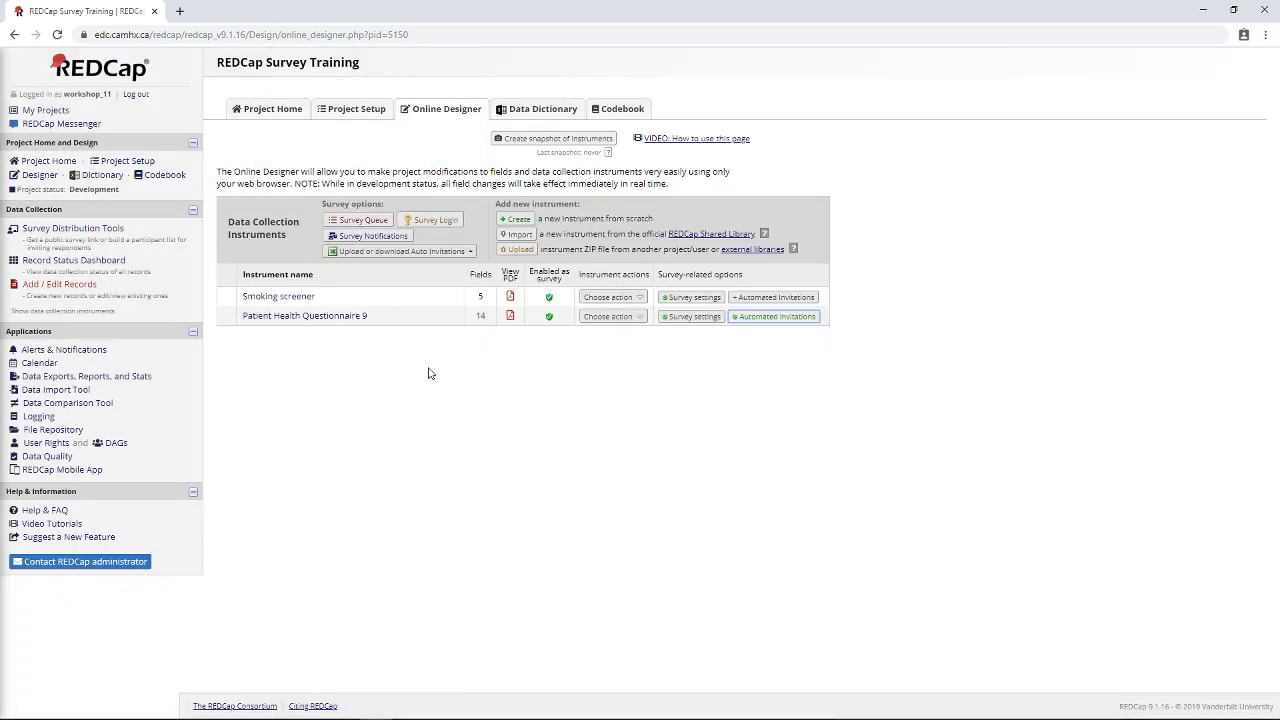